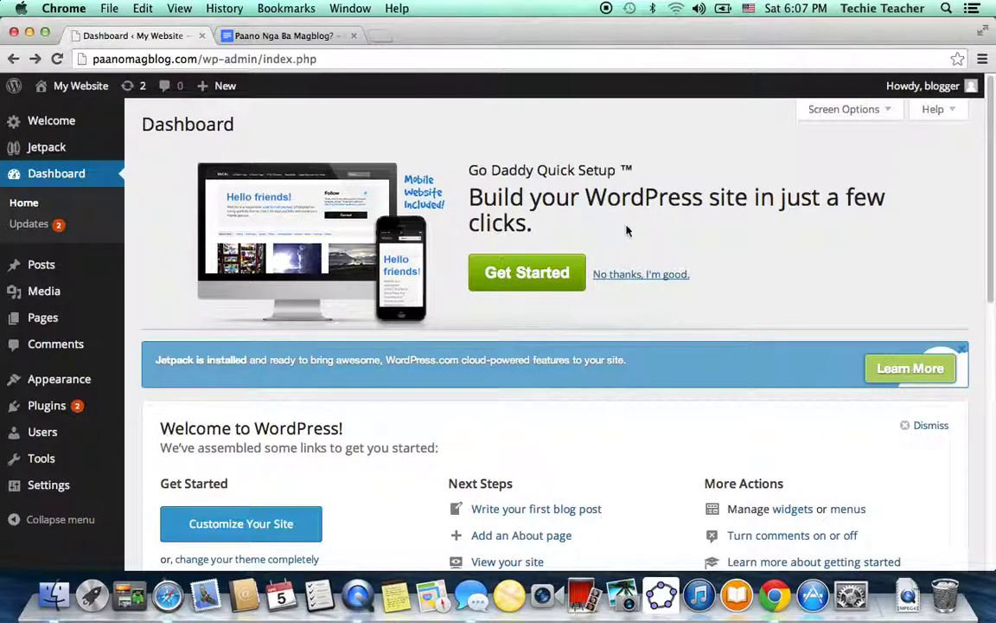
Step: Dismiss the Go Daddy Quick Setup offer on the dashboard
{"action": "left_click_drag", "start_coordinate": [988, 216], "coordinate": [977, 412]}
{"action": "scroll", "coordinate": [976, 411], "scroll_direction": "up", "scroll_amount": 10}
{"action": "left_click", "coordinate": [668, 275]}
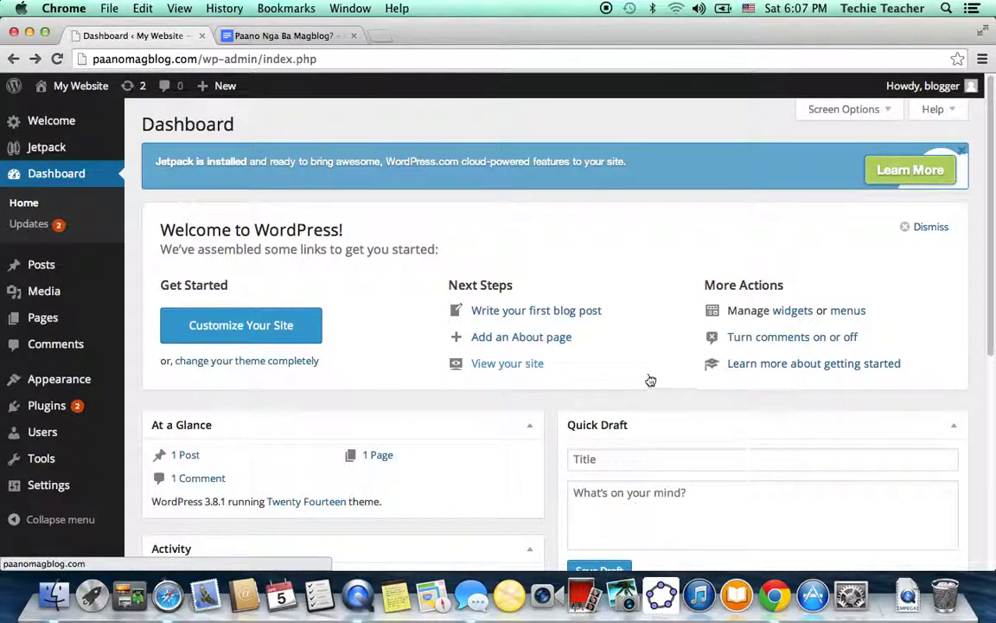
Step: Start a new blog post and place the text cursor in its empty content area
{"action": "left_click_drag", "start_coordinate": [991, 334], "coordinate": [987, 360]}
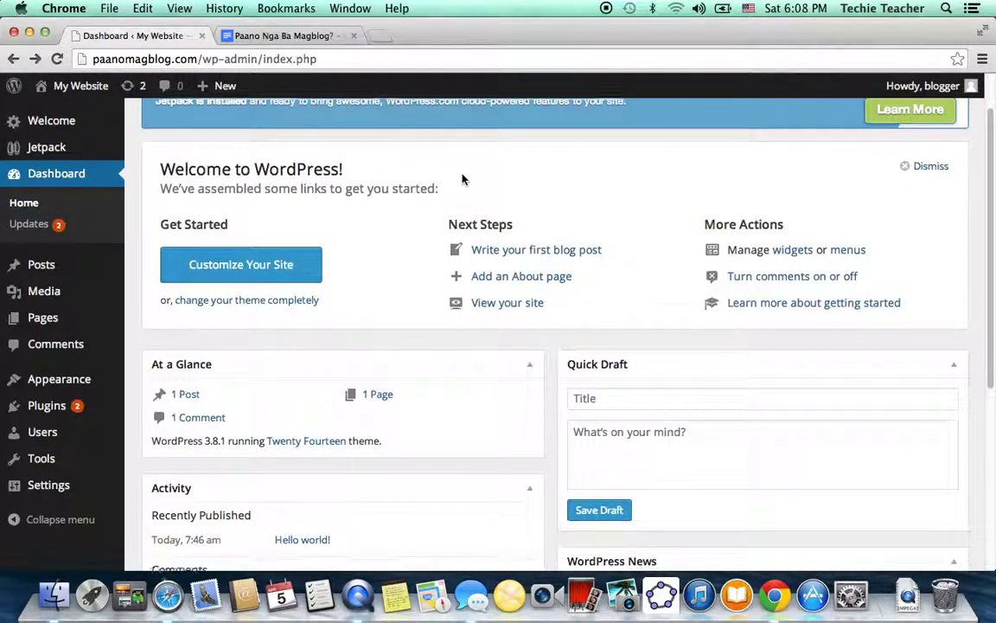
{"action": "scroll", "coordinate": [462, 179], "scroll_direction": "down", "scroll_amount": 5}
{"action": "scroll", "coordinate": [462, 179], "scroll_direction": "up", "scroll_amount": 6}
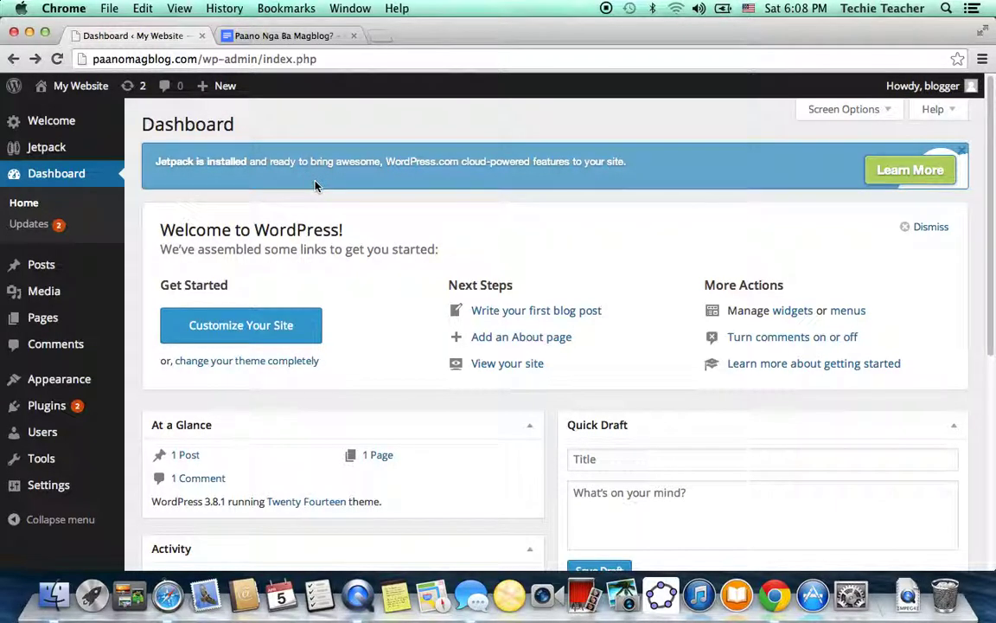
{"action": "mouse_move", "coordinate": [225, 97]}
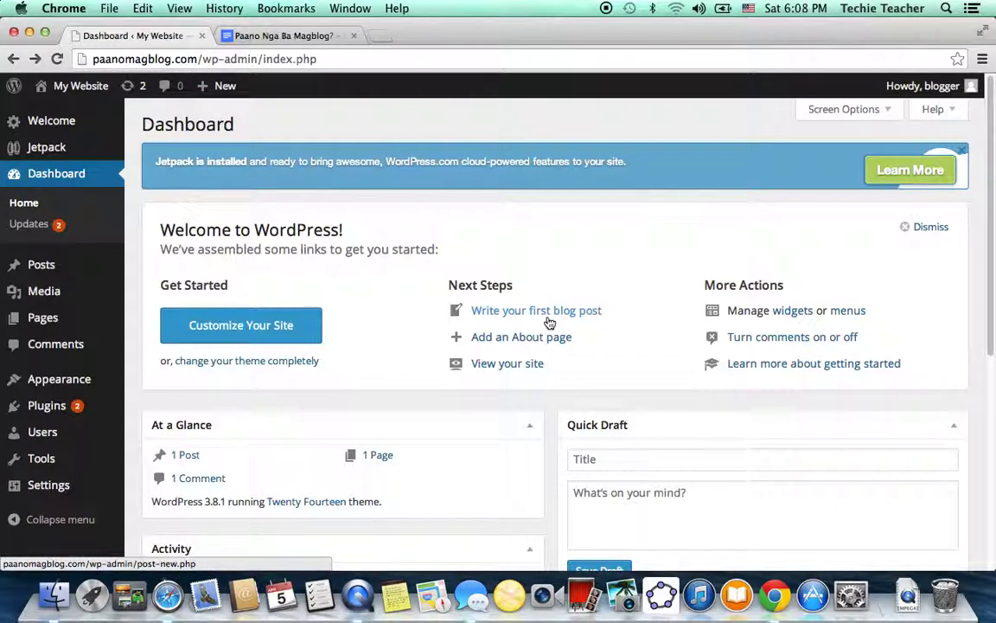
{"action": "mouse_move", "coordinate": [93, 273]}
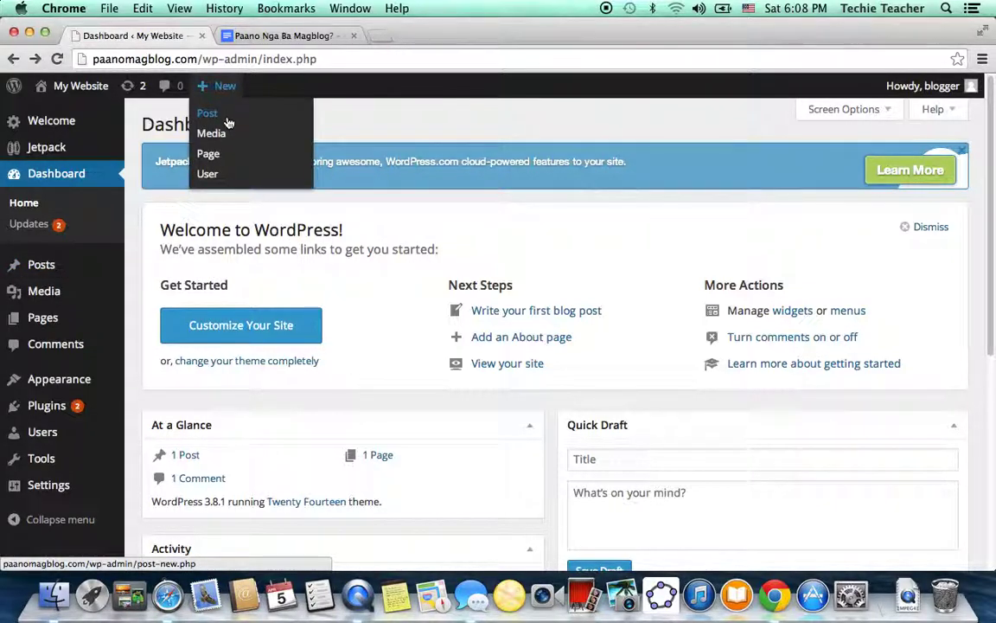
{"action": "left_click", "coordinate": [227, 122]}
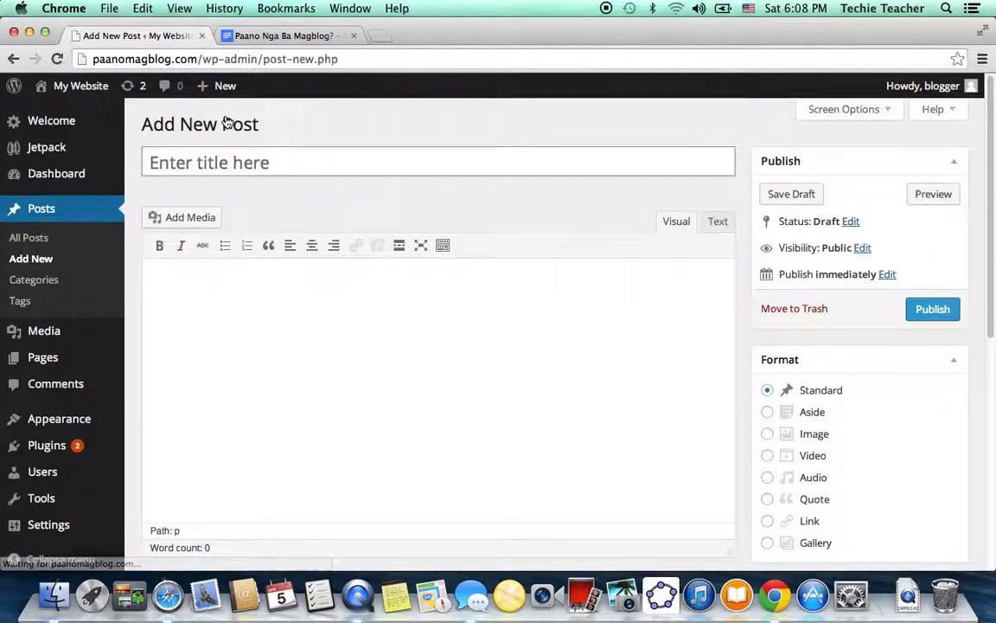
{"action": "left_click", "coordinate": [476, 303]}
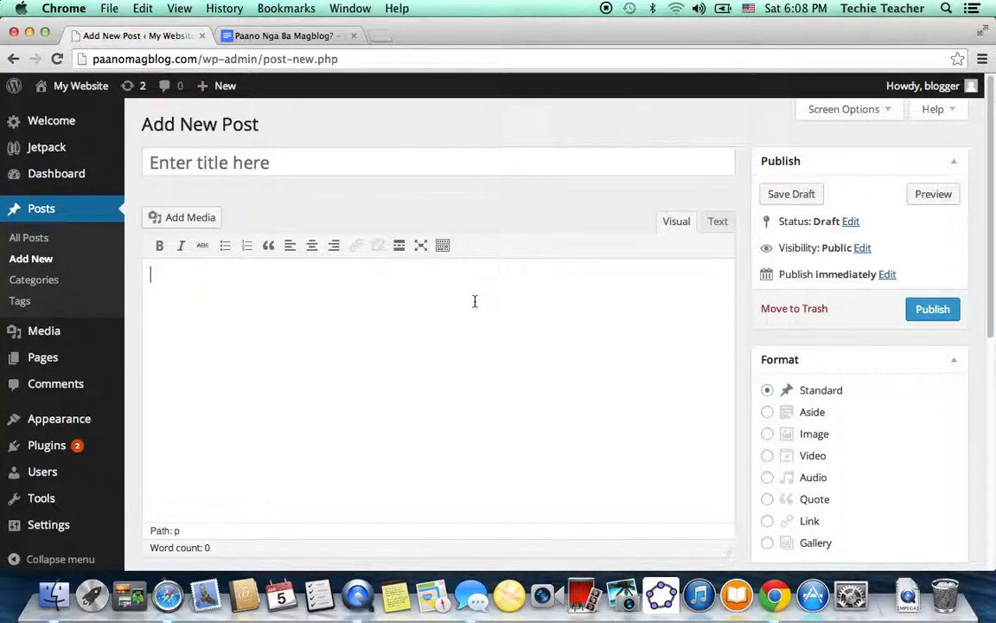
{"action": "left_click", "coordinate": [423, 158]}
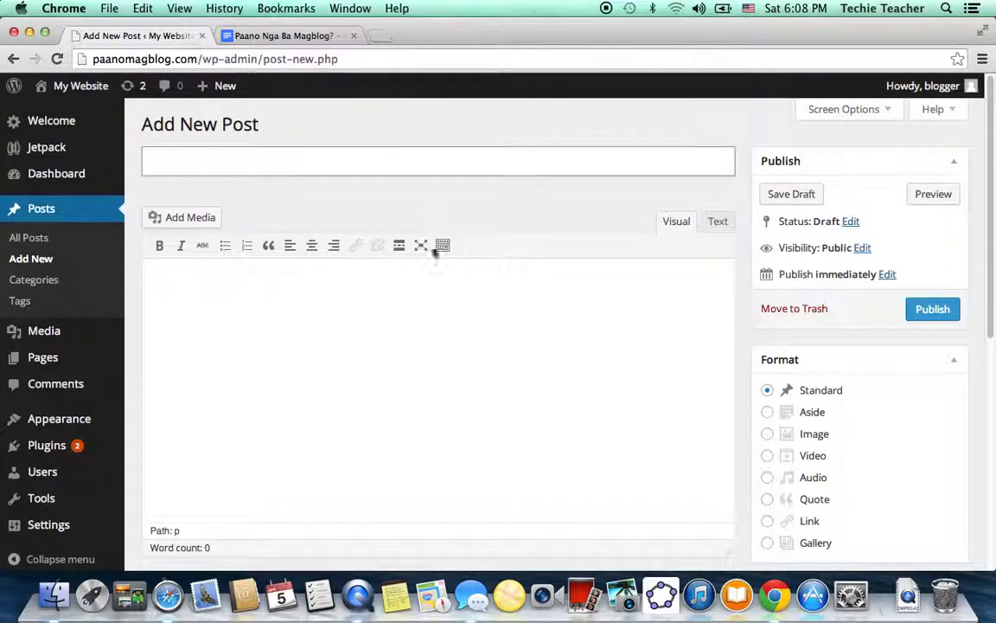
{"action": "left_click", "coordinate": [454, 300]}
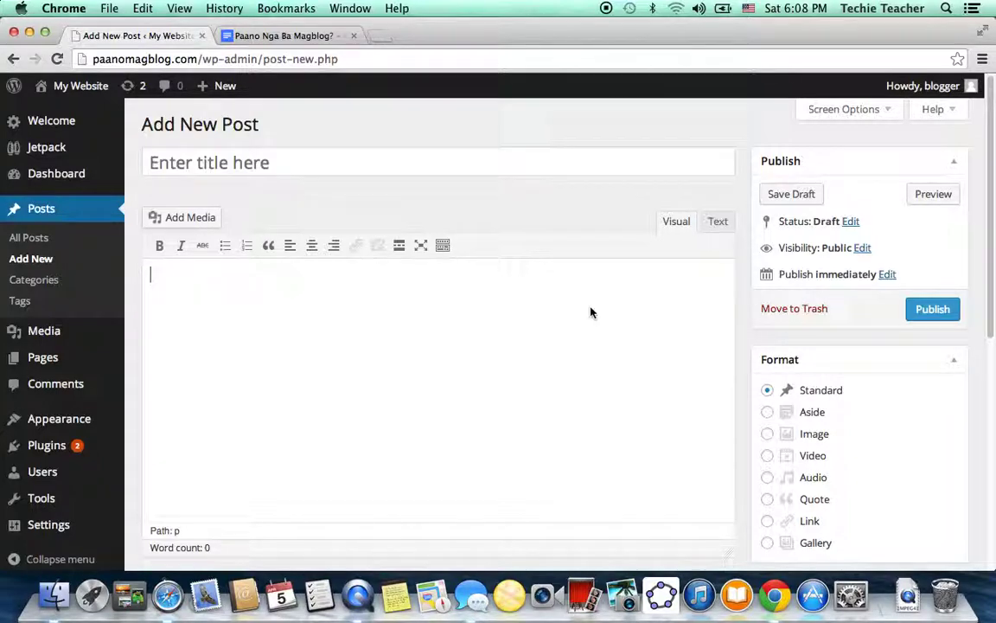
Step: Switch to the Google Docs document "Paano Nga Ba Magblog?" and copy its entire text
{"action": "left_click_drag", "start_coordinate": [986, 258], "coordinate": [985, 374]}
{"action": "scroll", "coordinate": [900, 351], "scroll_direction": "down", "scroll_amount": 4}
{"action": "scroll", "coordinate": [900, 349], "scroll_direction": "up", "scroll_amount": 9}
{"action": "left_click", "coordinate": [299, 37]}
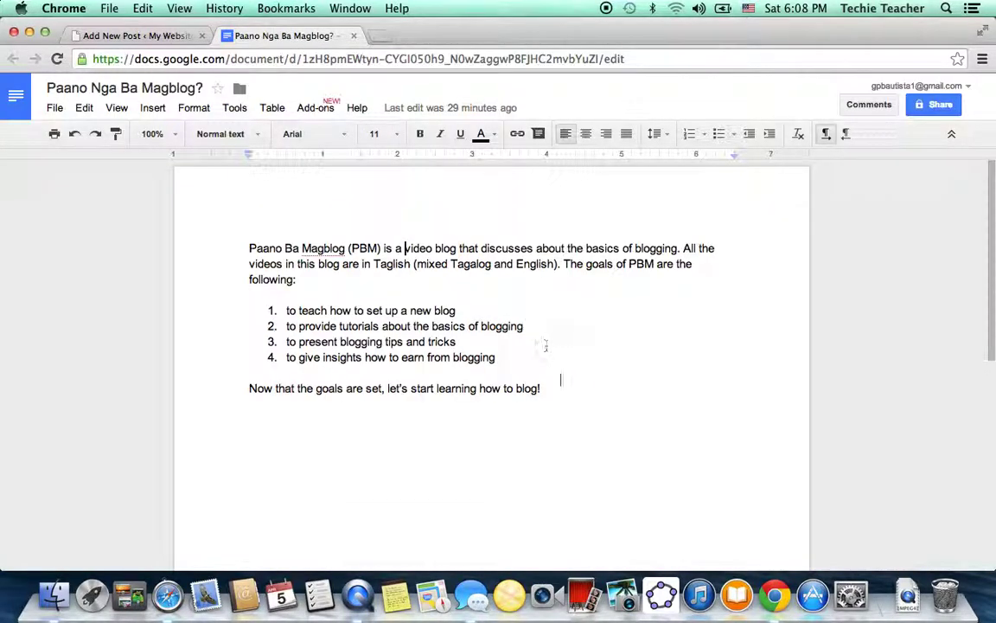
{"action": "left_click_drag", "start_coordinate": [563, 384], "coordinate": [248, 241]}
{"action": "right_click", "coordinate": [308, 256]}
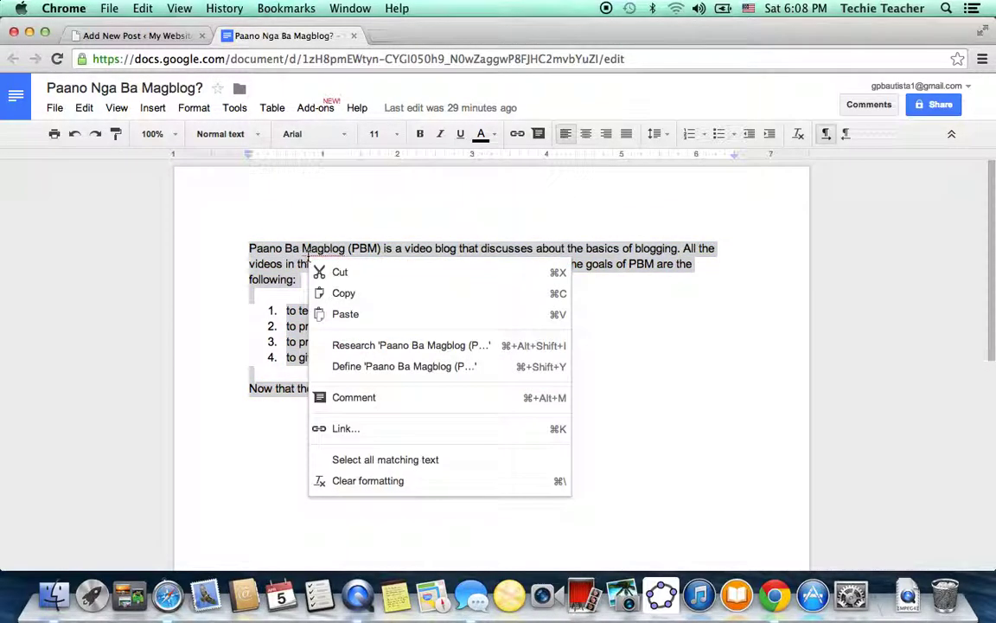
{"action": "left_click", "coordinate": [344, 294]}
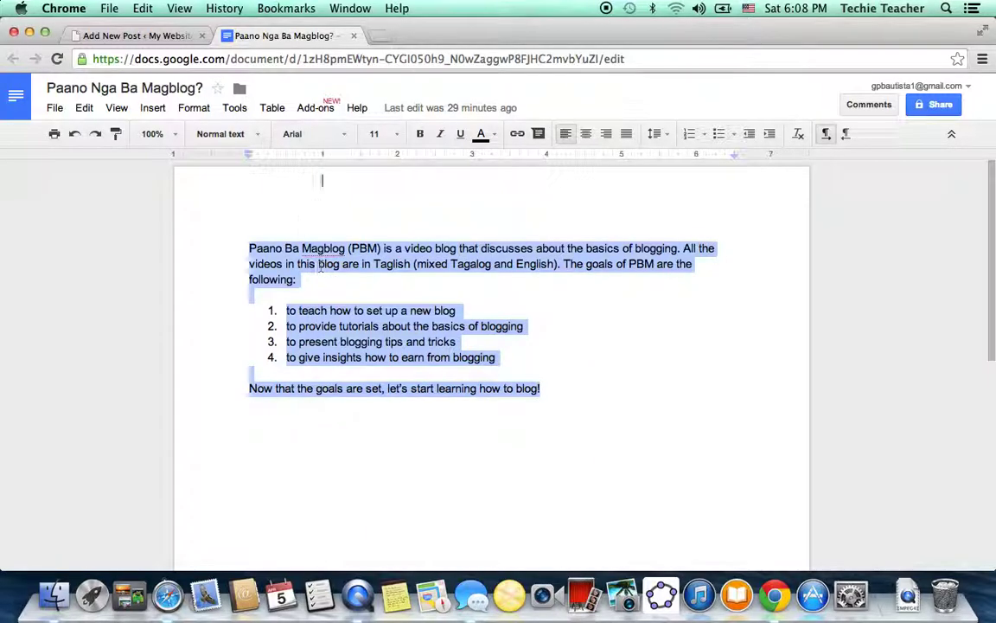
Step: Return to the new WordPress post and paste the copied text into its content area
{"action": "left_click", "coordinate": [136, 35]}
{"action": "right_click", "coordinate": [290, 295]}
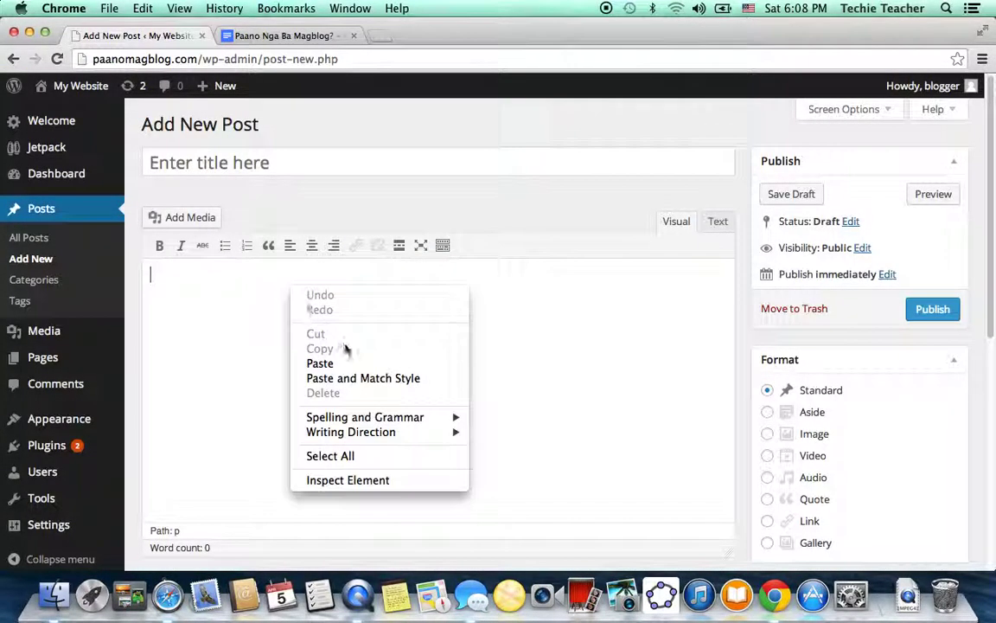
{"action": "left_click", "coordinate": [374, 364]}
Step: Delete the extra blank lines before and after the numbered goals list, and compare the post with the Google Docs original
{"action": "left_click", "coordinate": [289, 311]}
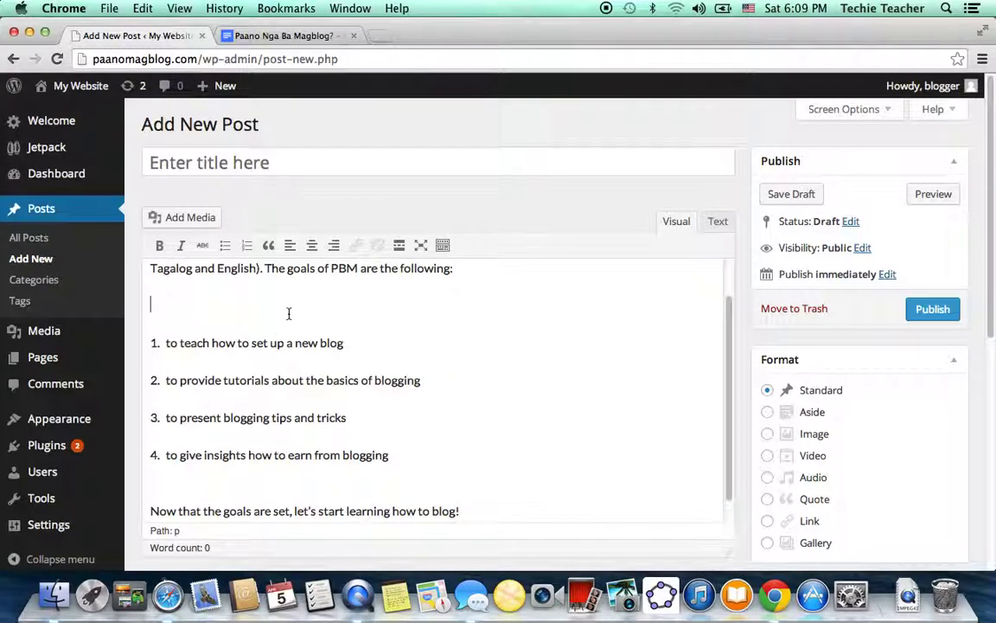
{"action": "key", "text": "BackSpace"}
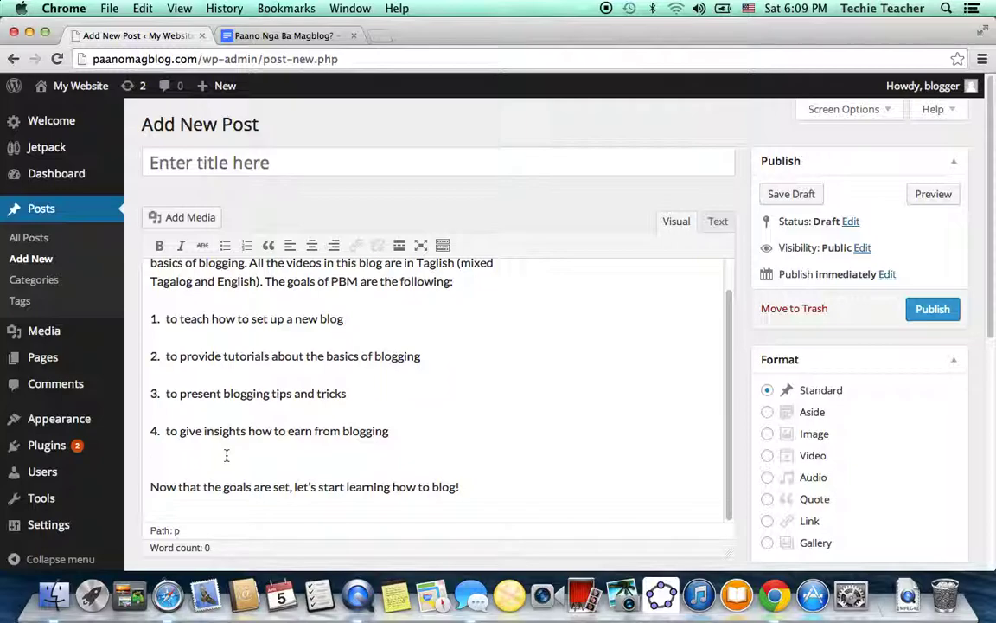
{"action": "key", "text": "BackSpace"}
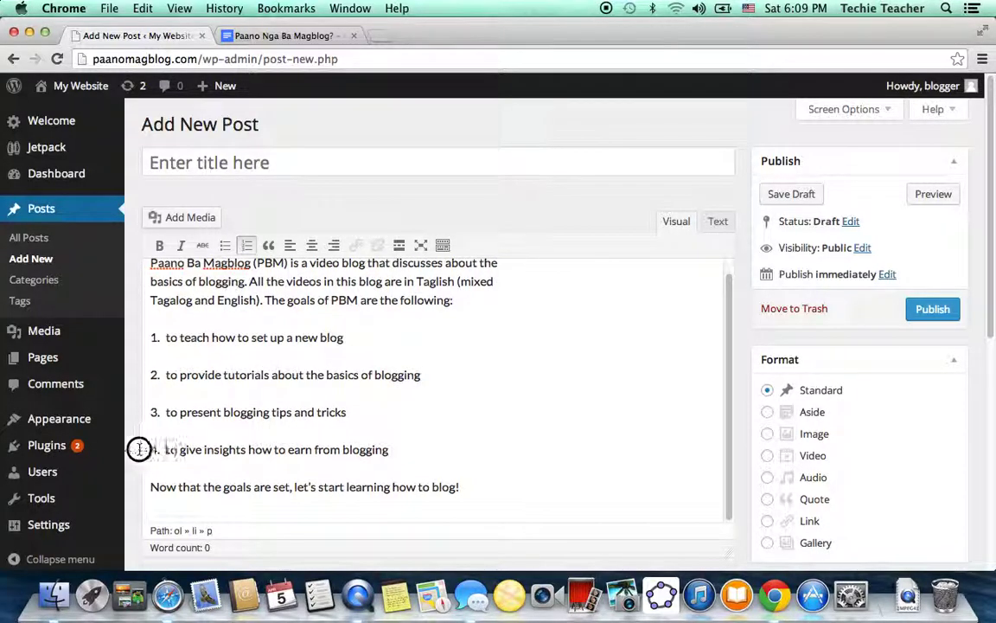
{"action": "left_click", "coordinate": [165, 372]}
{"action": "left_click", "coordinate": [165, 413]}
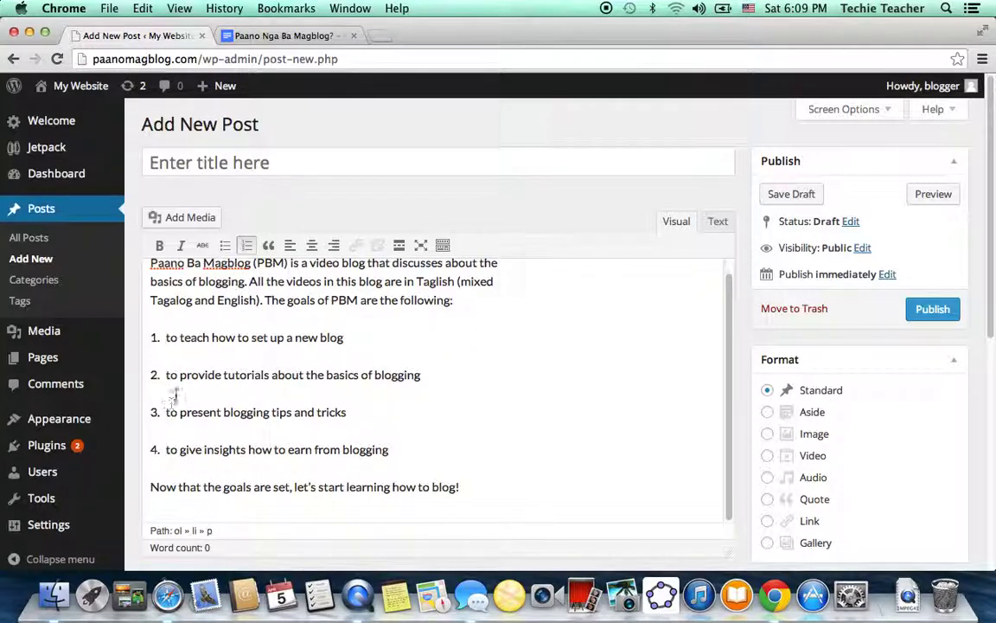
{"action": "scroll", "coordinate": [186, 385], "scroll_direction": "down", "scroll_amount": 3}
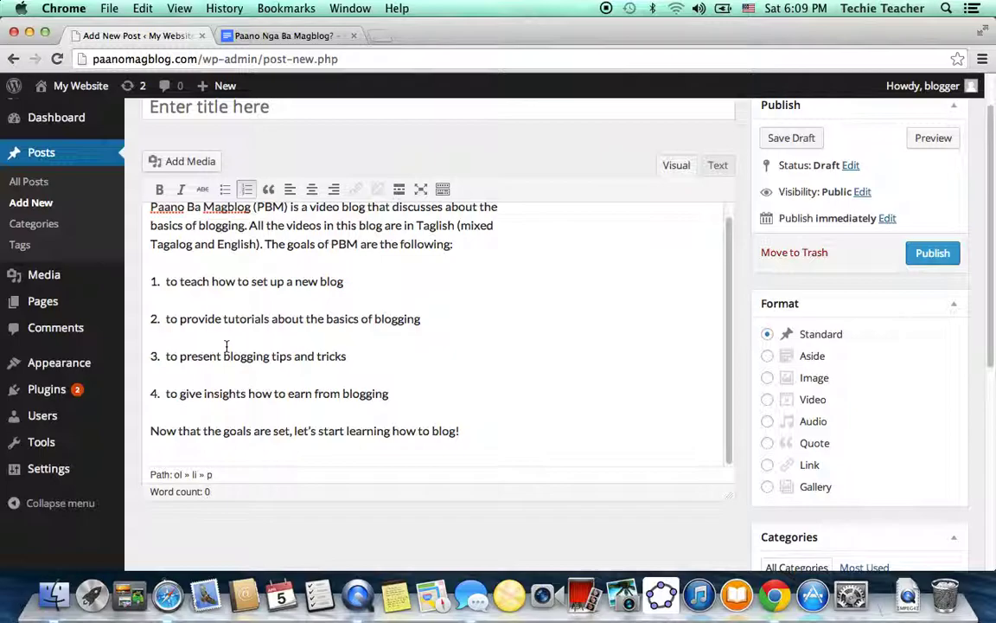
{"action": "left_click", "coordinate": [310, 38]}
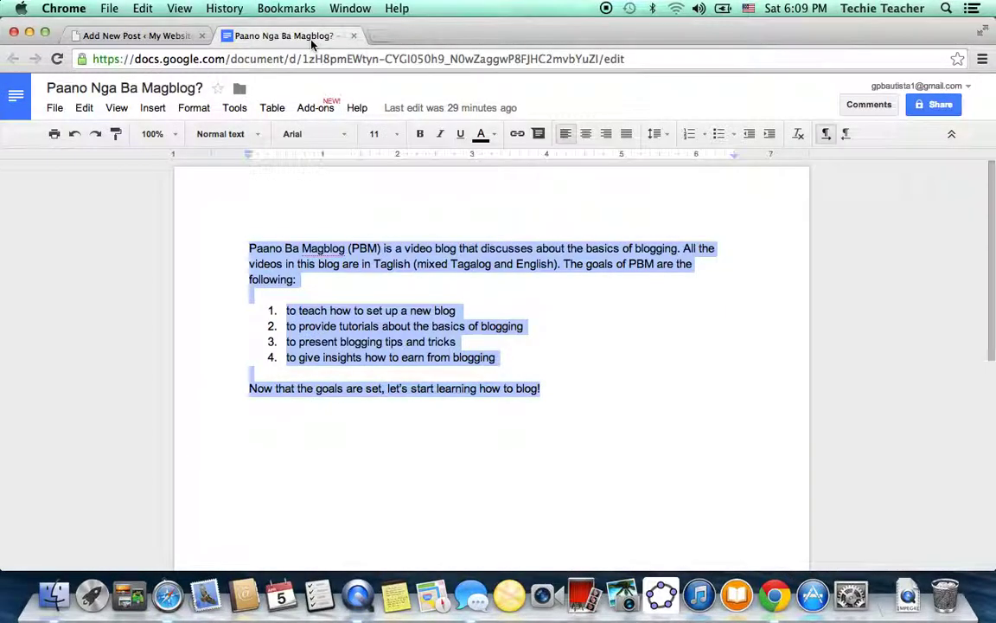
{"action": "left_click", "coordinate": [167, 39]}
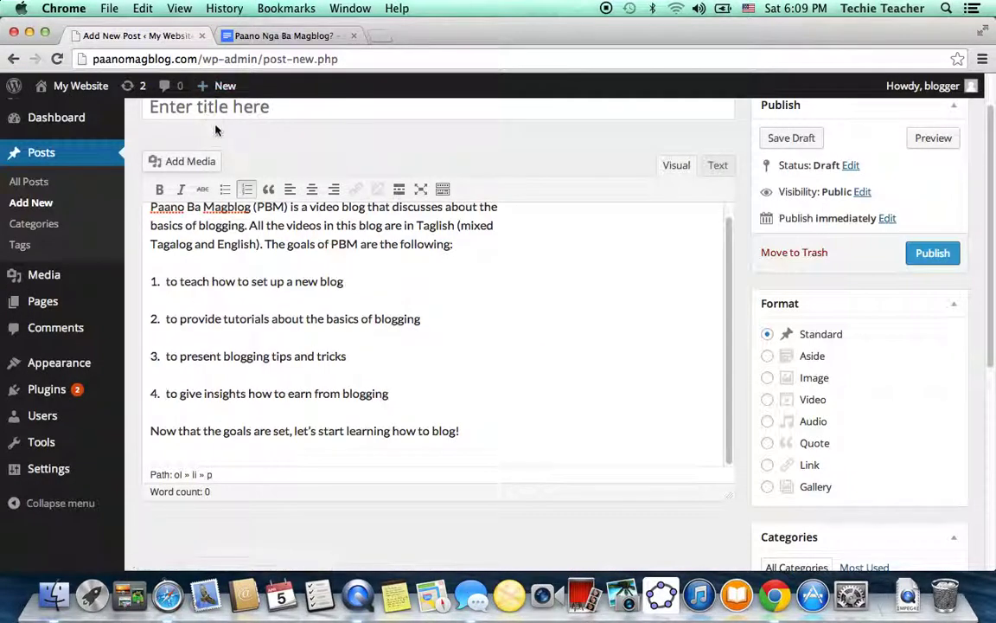
Step: Title the post "Introduction to Paano Ba Magblog"
{"action": "scroll", "coordinate": [219, 132], "scroll_direction": "down", "scroll_amount": 2}
{"action": "scroll", "coordinate": [220, 131], "scroll_direction": "up", "scroll_amount": 3}
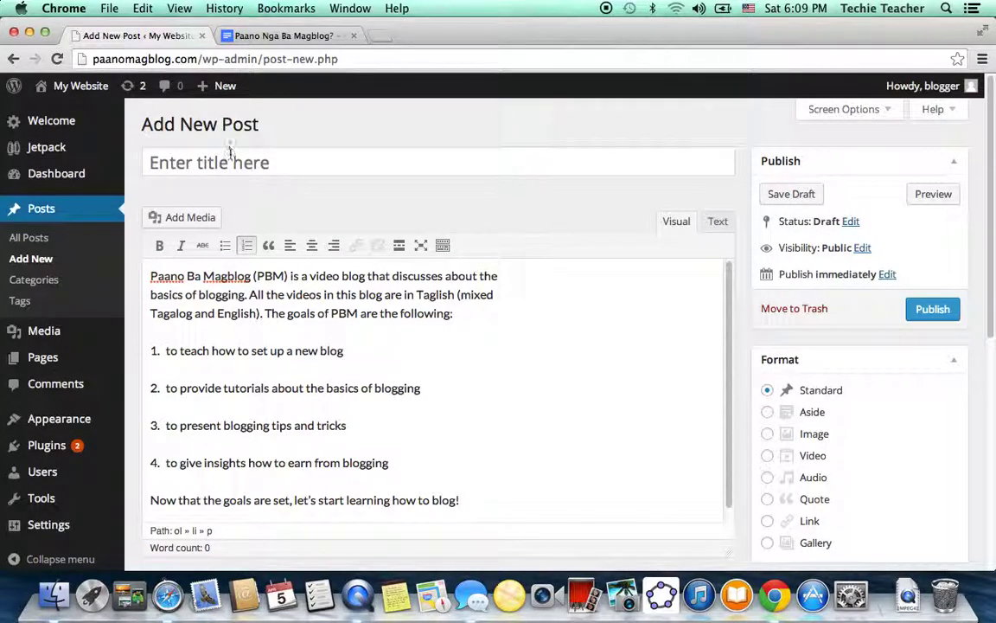
{"action": "left_click", "coordinate": [234, 159]}
{"action": "type", "text": "Int"}
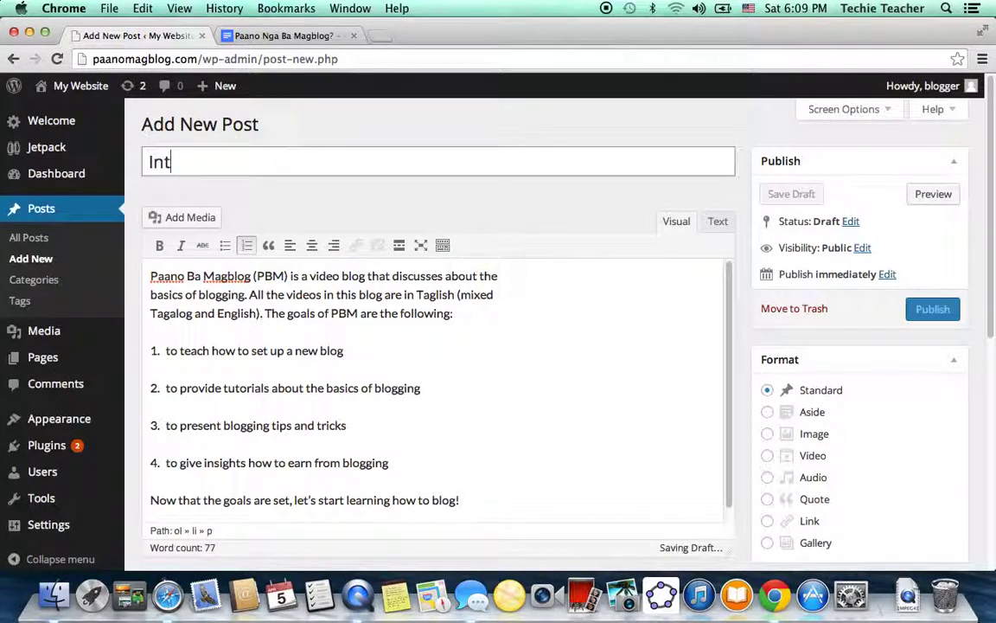
{"action": "type", "text": "roduction to P"}
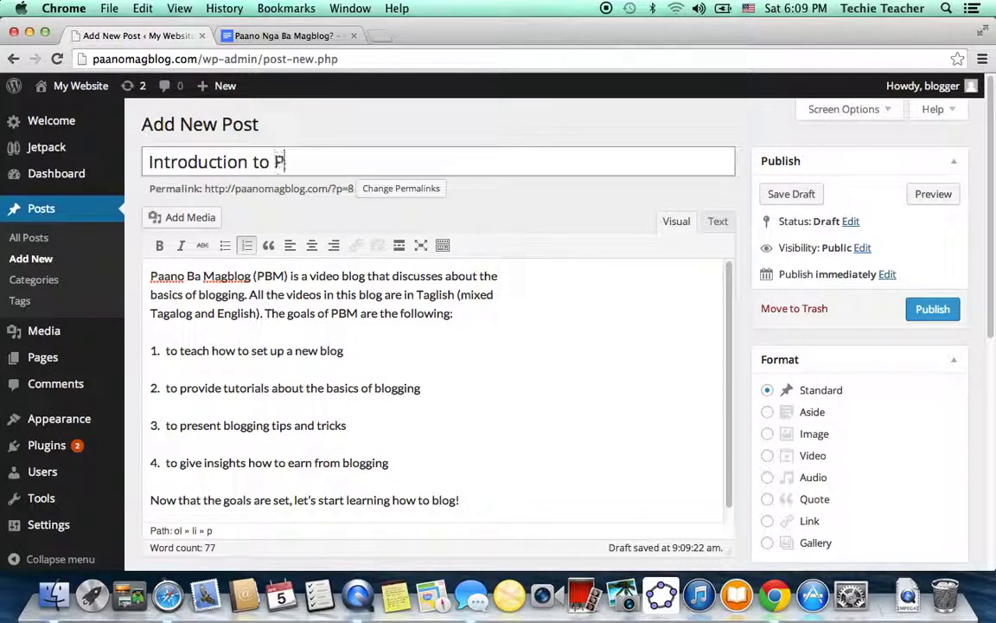
{"action": "type", "text": "aano Ba "}
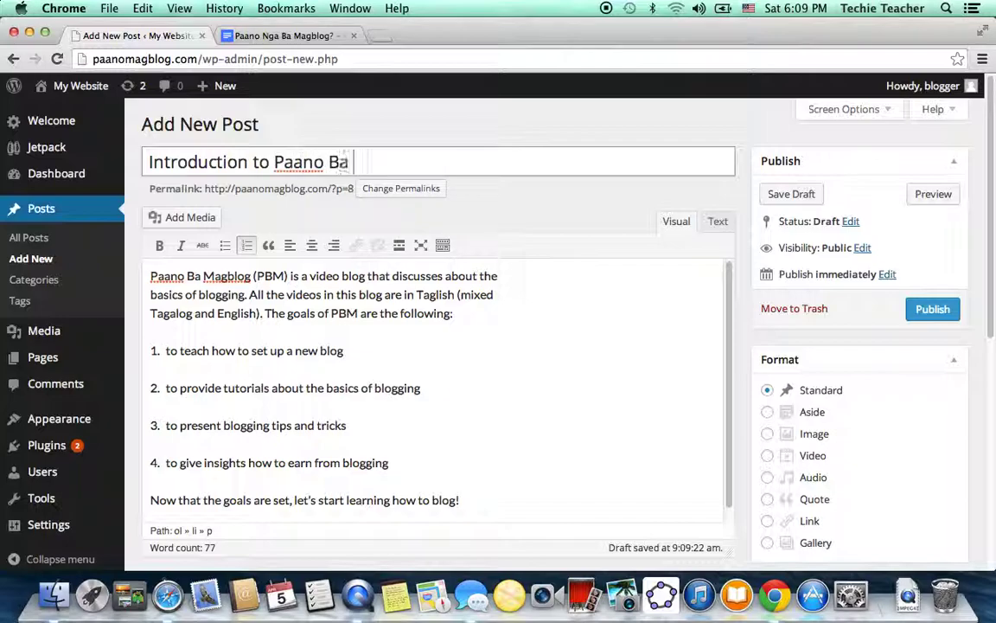
{"action": "type", "text": "Magblog"}
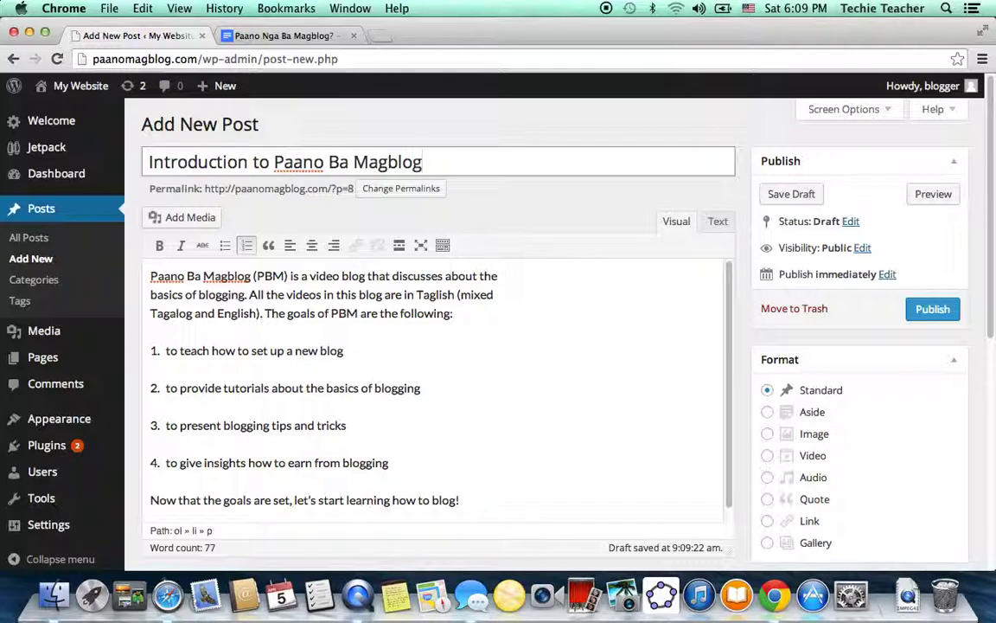
Step: Remove the word "Ba" from the post title so it reads "Introduction to Paano Magblog"
{"action": "double_click", "coordinate": [334, 165]}
{"action": "key", "text": "BackSpace"}
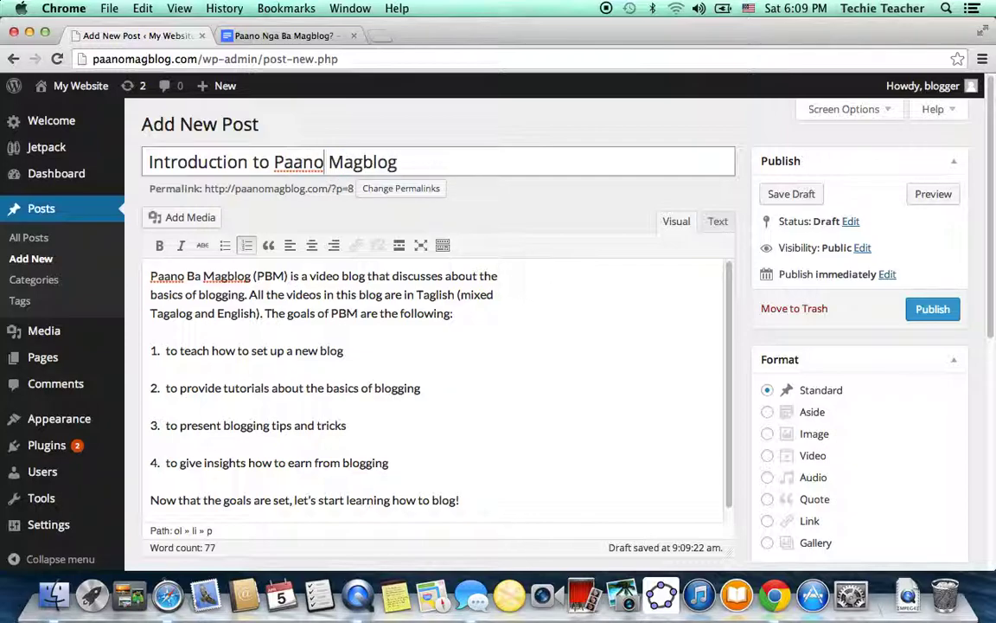
{"action": "left_click", "coordinate": [475, 277]}
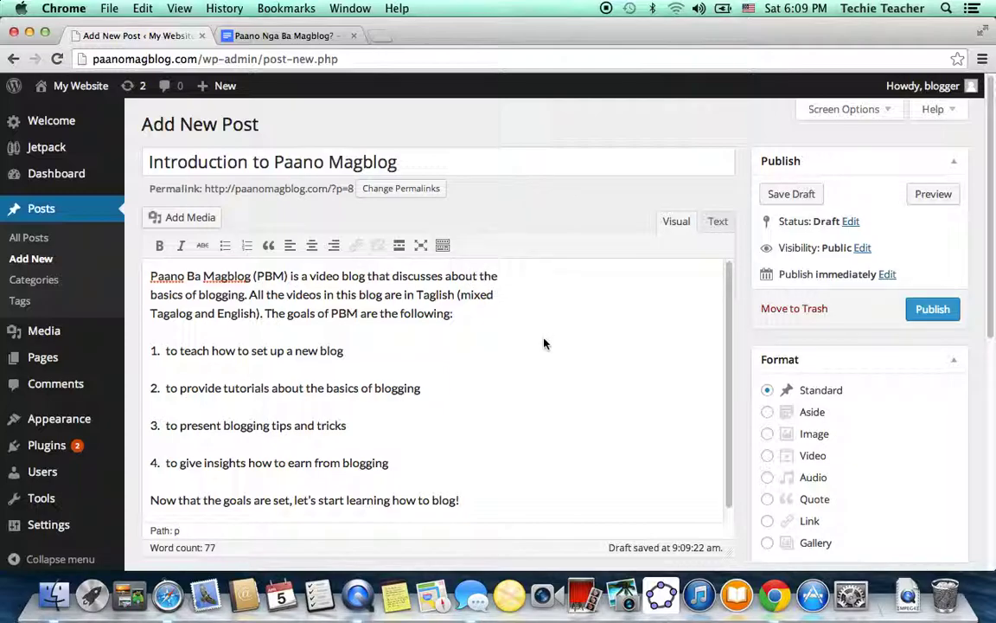
Step: Save the "Introduction to Paano Magblog" post as a draft
{"action": "scroll", "coordinate": [991, 199], "scroll_direction": "down", "scroll_amount": 2}
{"action": "mouse_move", "coordinate": [991, 199]}
{"action": "left_mouse_down"}
{"action": "mouse_move", "coordinate": [990, 240]}
{"action": "mouse_move", "coordinate": [994, 215]}
{"action": "left_mouse_up"}
{"action": "scroll", "coordinate": [713, 258], "scroll_direction": "up", "scroll_amount": 3}
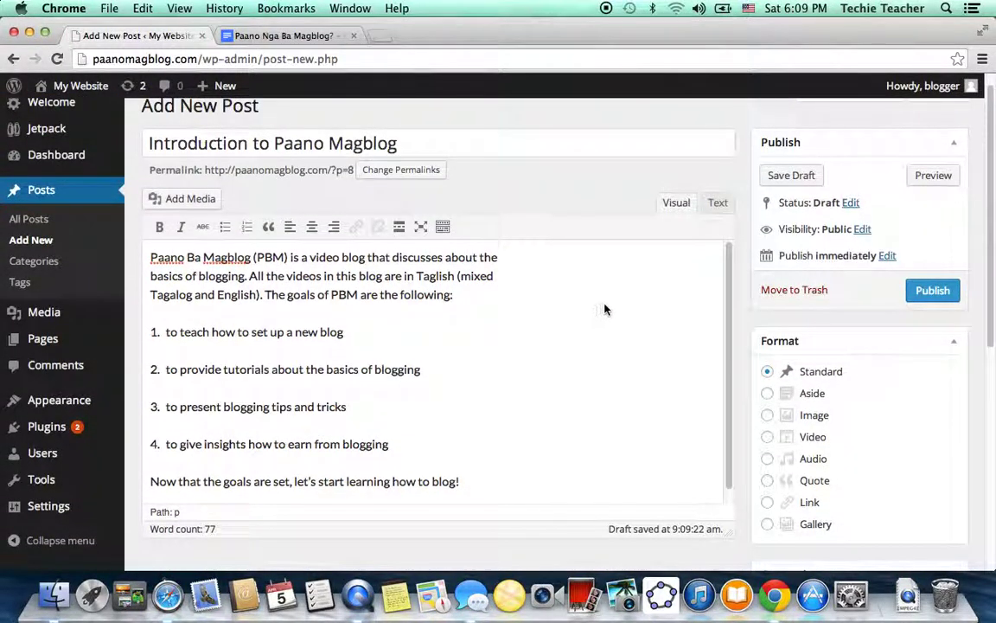
{"action": "scroll", "coordinate": [479, 342], "scroll_direction": "up", "scroll_amount": 1}
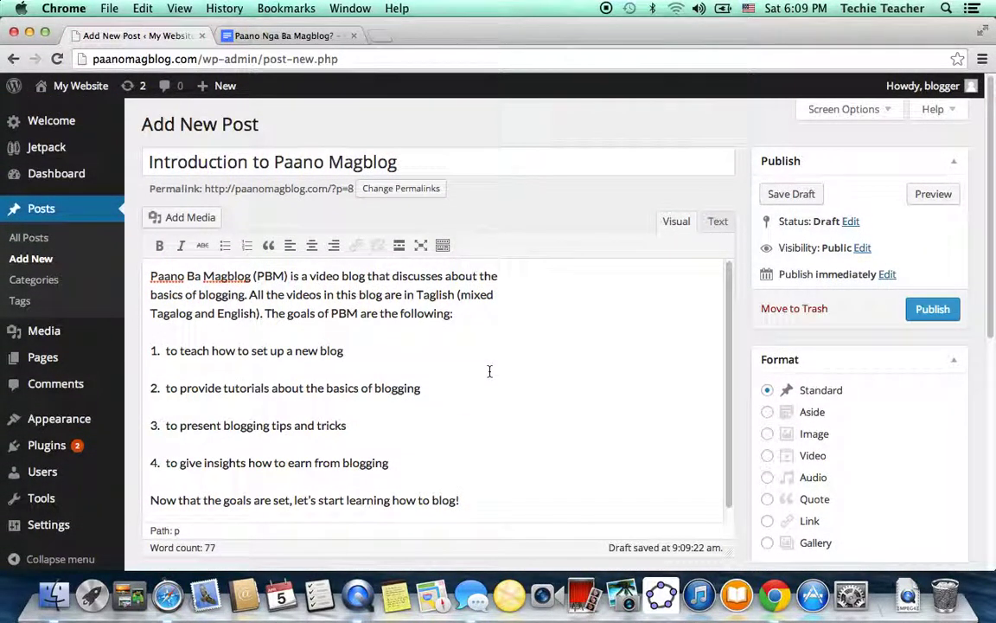
{"action": "left_click", "coordinate": [790, 198]}
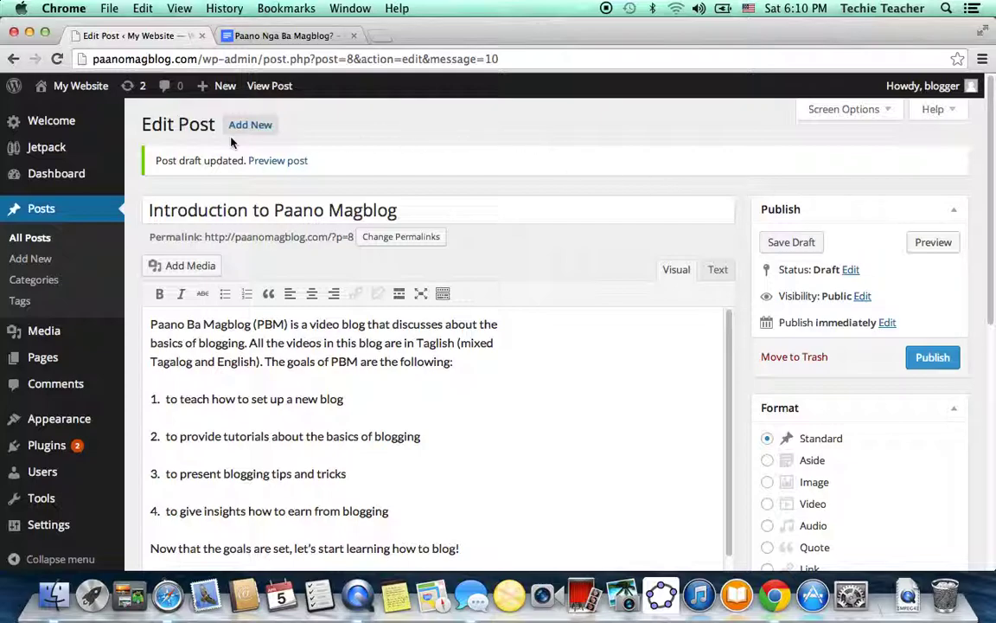
Step: Open the public site in a new tab to check which posts it shows, and return to the post editor
{"action": "mouse_move", "coordinate": [57, 92]}
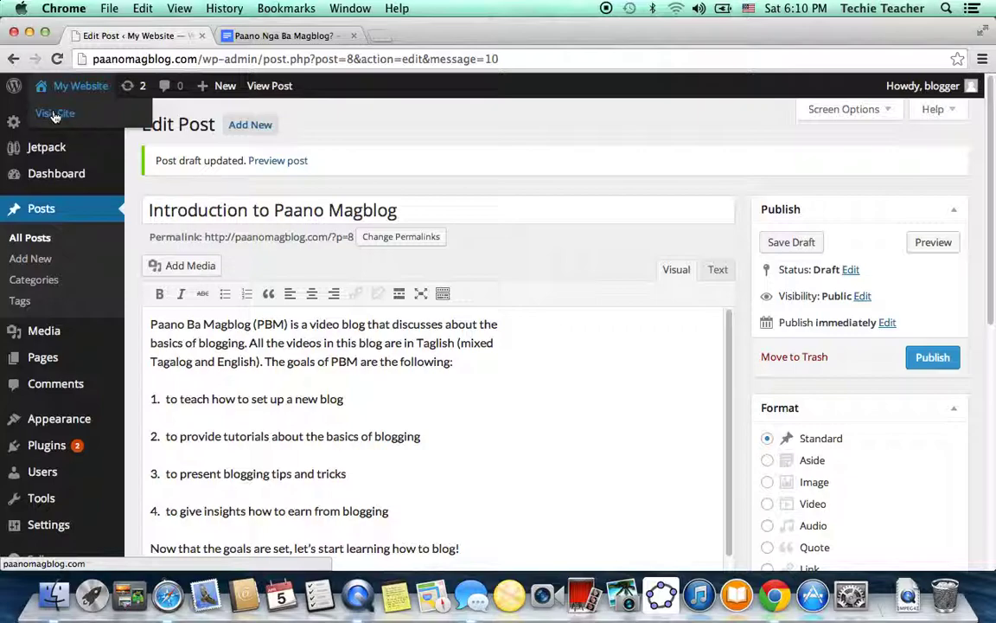
{"action": "right_click", "coordinate": [56, 114]}
{"action": "left_click", "coordinate": [78, 117]}
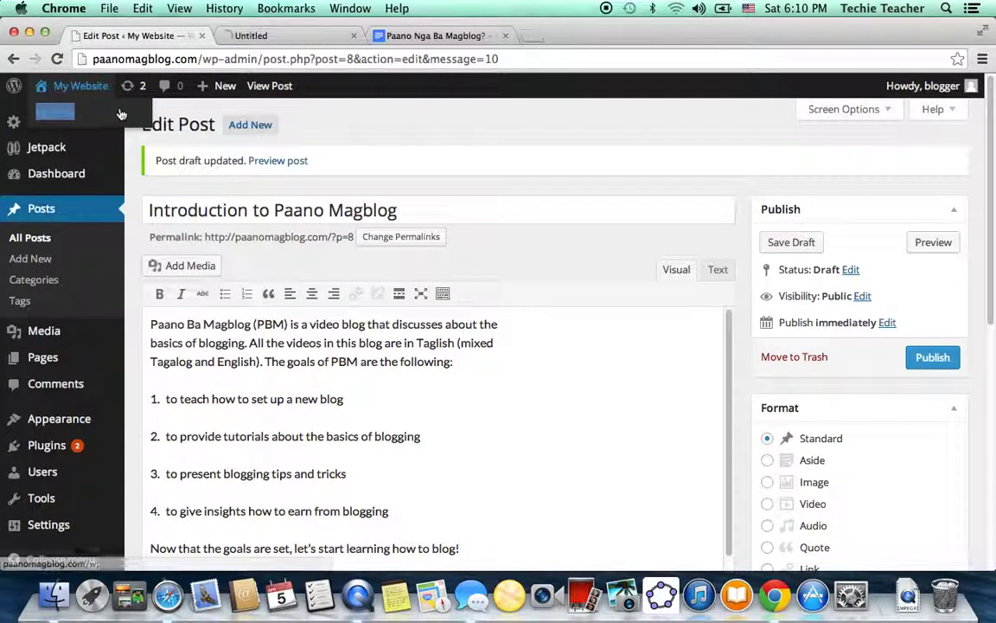
{"action": "left_click", "coordinate": [296, 36]}
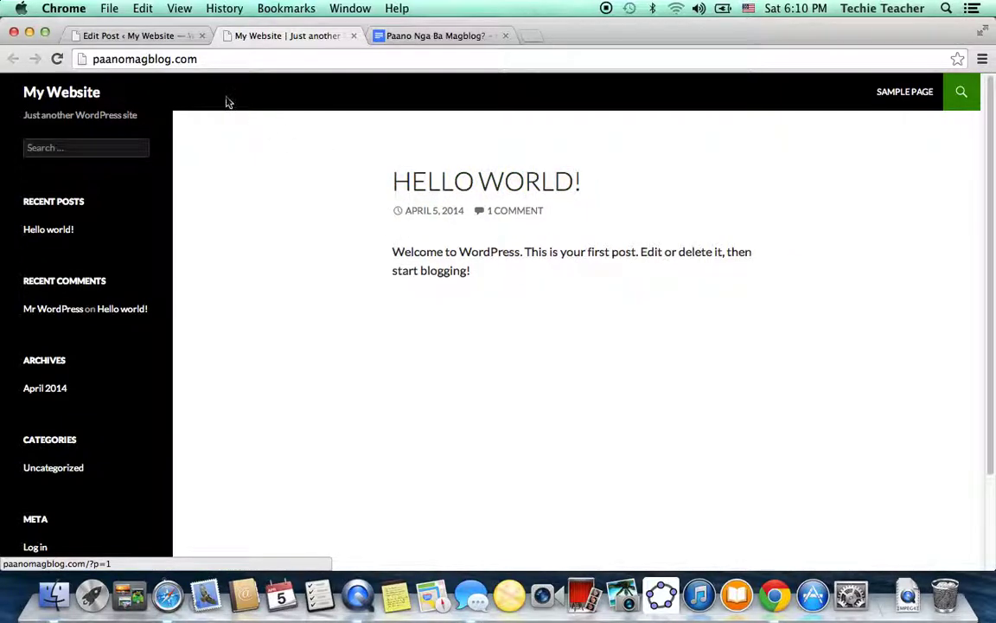
{"action": "left_click", "coordinate": [131, 39]}
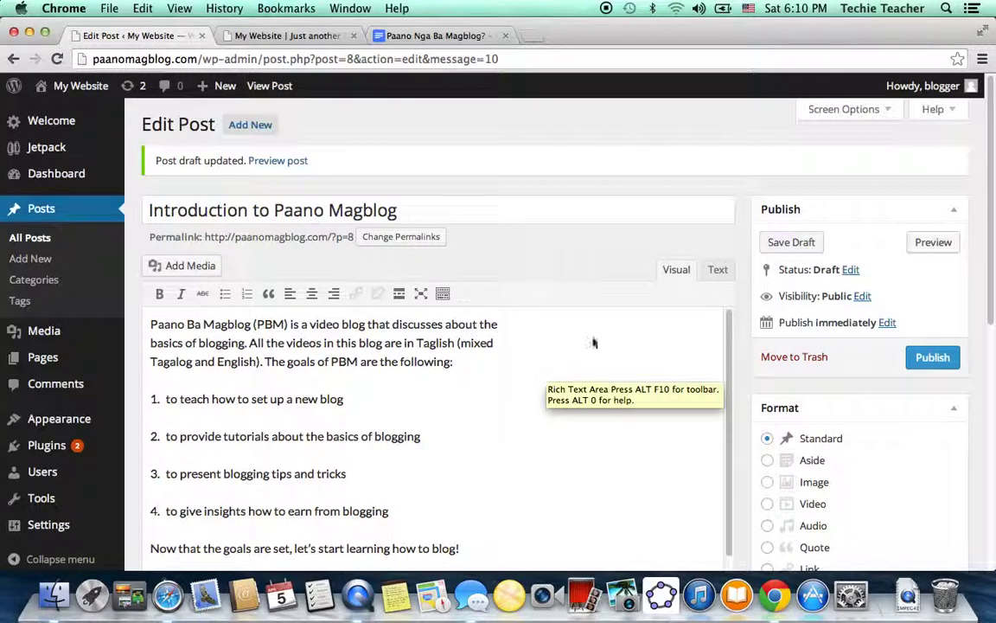
{"action": "mouse_move", "coordinate": [991, 262]}
{"action": "left_mouse_down"}
{"action": "mouse_move", "coordinate": [986, 378]}
{"action": "mouse_move", "coordinate": [988, 284]}
{"action": "left_mouse_up"}
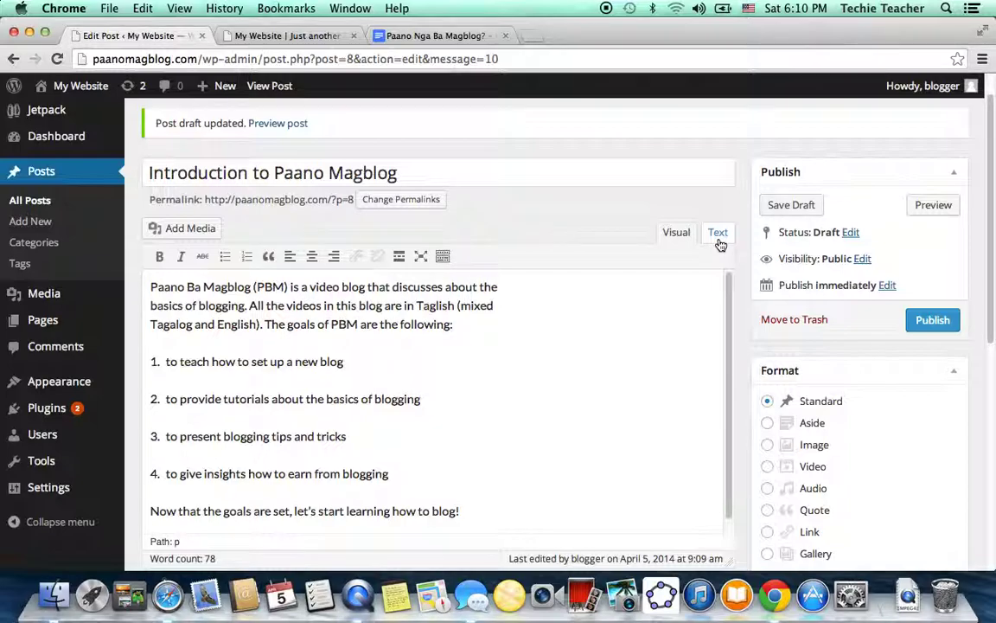
Step: Examine the publishing settings, post format options and category choices available for the post
{"action": "left_click_drag", "start_coordinate": [988, 235], "coordinate": [986, 302]}
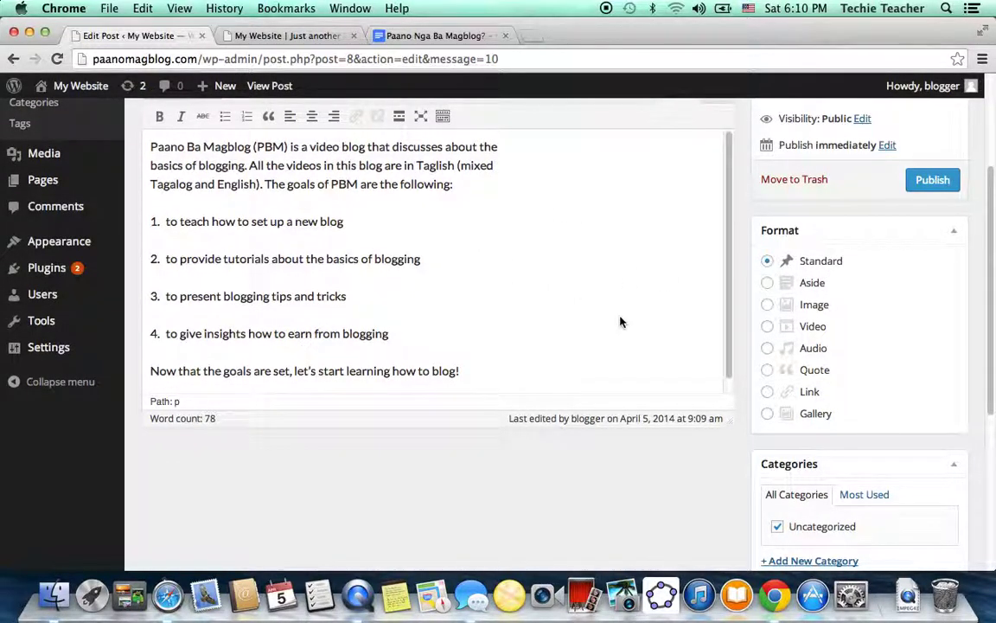
{"action": "scroll", "coordinate": [616, 318], "scroll_direction": "down", "scroll_amount": 5}
{"action": "scroll", "coordinate": [634, 327], "scroll_direction": "up", "scroll_amount": 3}
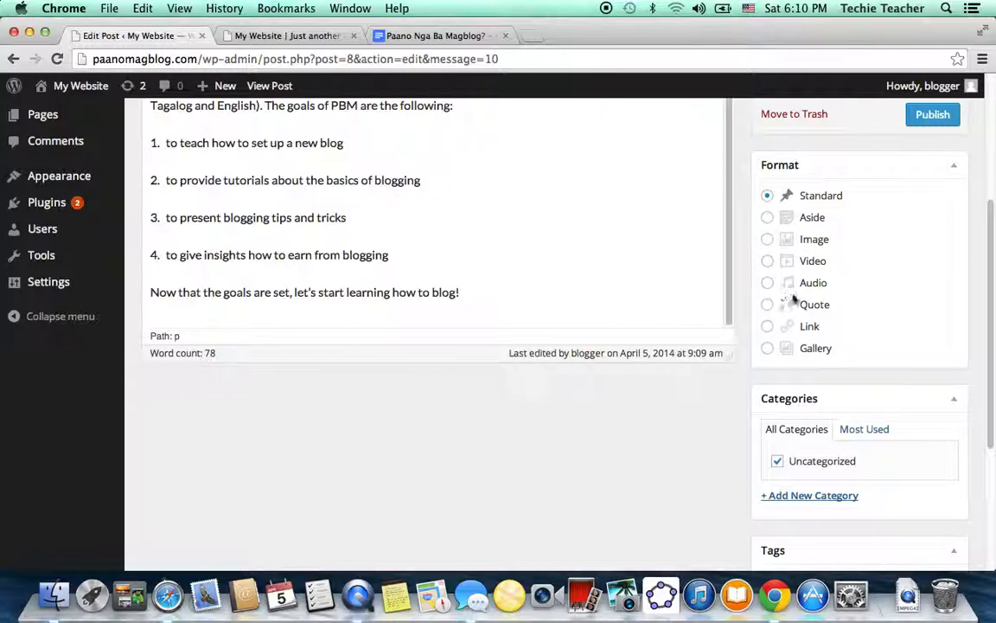
{"action": "scroll", "coordinate": [898, 323], "scroll_direction": "up", "scroll_amount": 3}
{"action": "scroll", "coordinate": [899, 321], "scroll_direction": "down", "scroll_amount": 1}
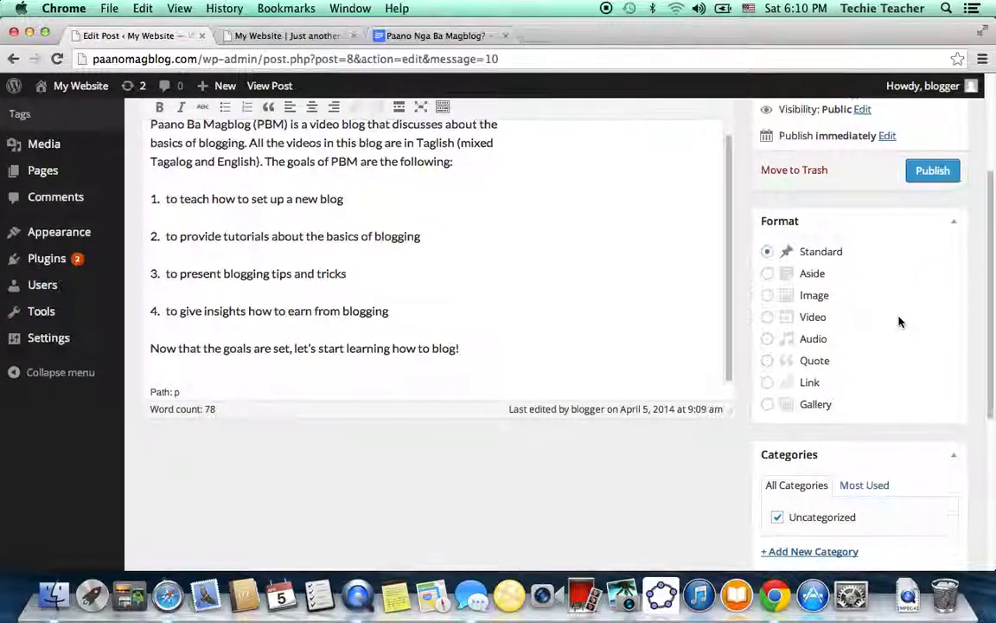
{"action": "scroll", "coordinate": [900, 321], "scroll_direction": "down", "scroll_amount": 2}
{"action": "scroll", "coordinate": [899, 322], "scroll_direction": "up", "scroll_amount": 3}
{"action": "scroll", "coordinate": [899, 322], "scroll_direction": "up", "scroll_amount": 1}
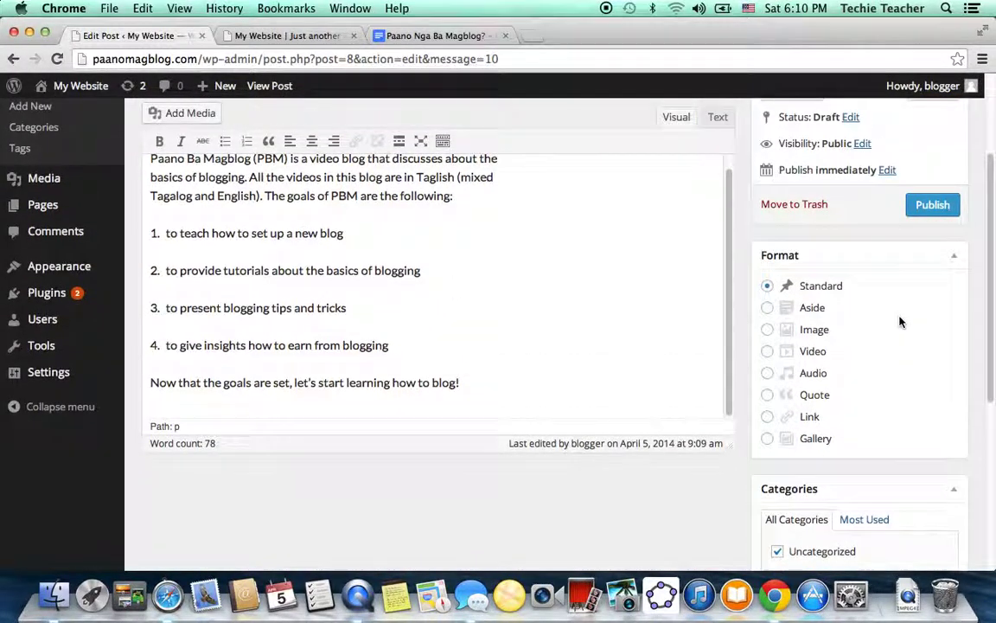
Step: Create the category "Wordpress Tutorial" for the post and remove the post from "Uncategorized"
{"action": "left_click_drag", "start_coordinate": [985, 322], "coordinate": [992, 465]}
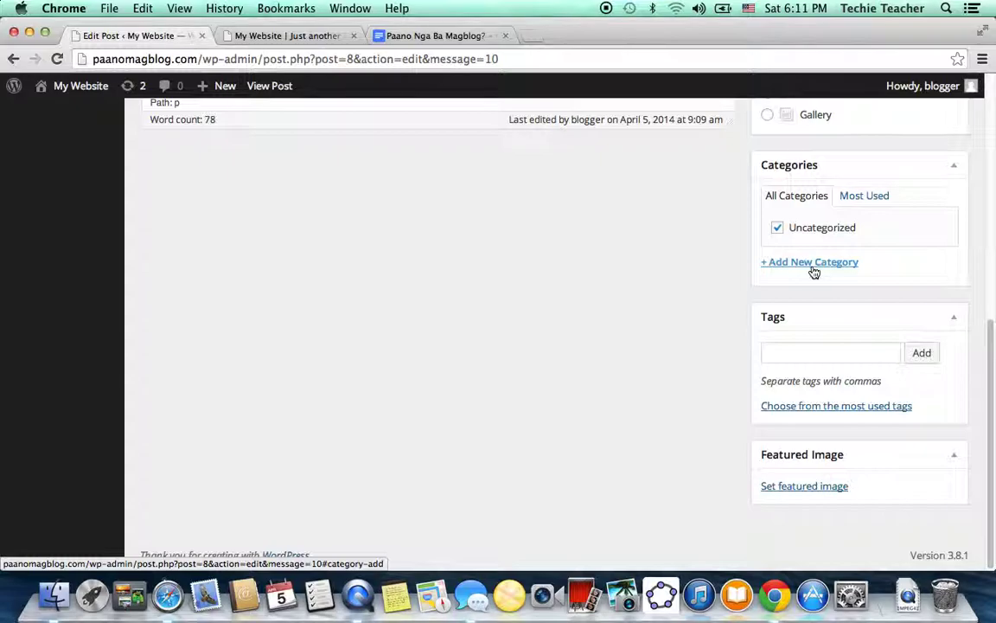
{"action": "left_click", "coordinate": [813, 269]}
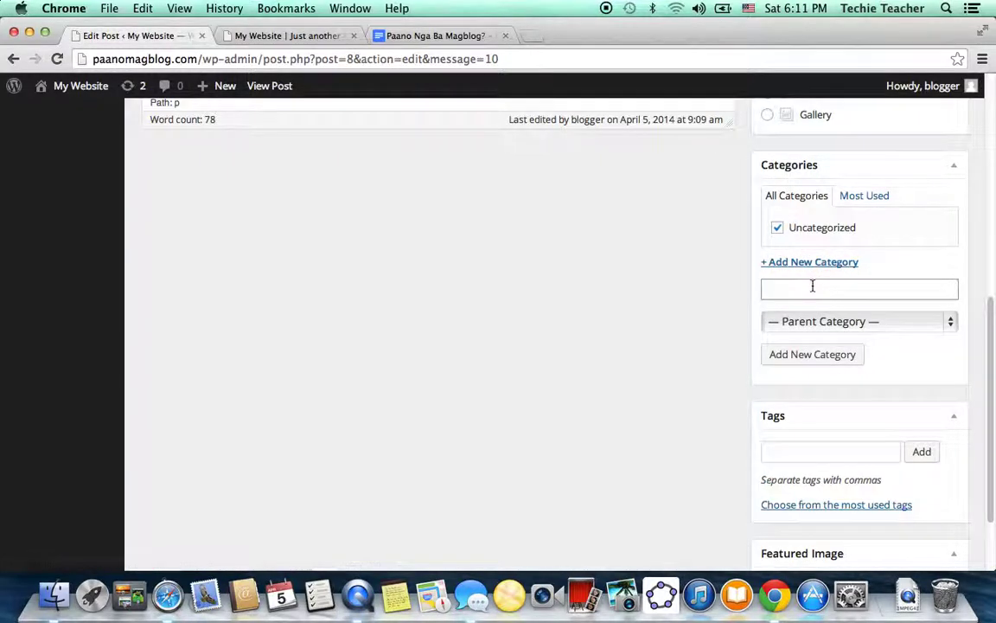
{"action": "type", "text": "Wordpress Tutorial"}
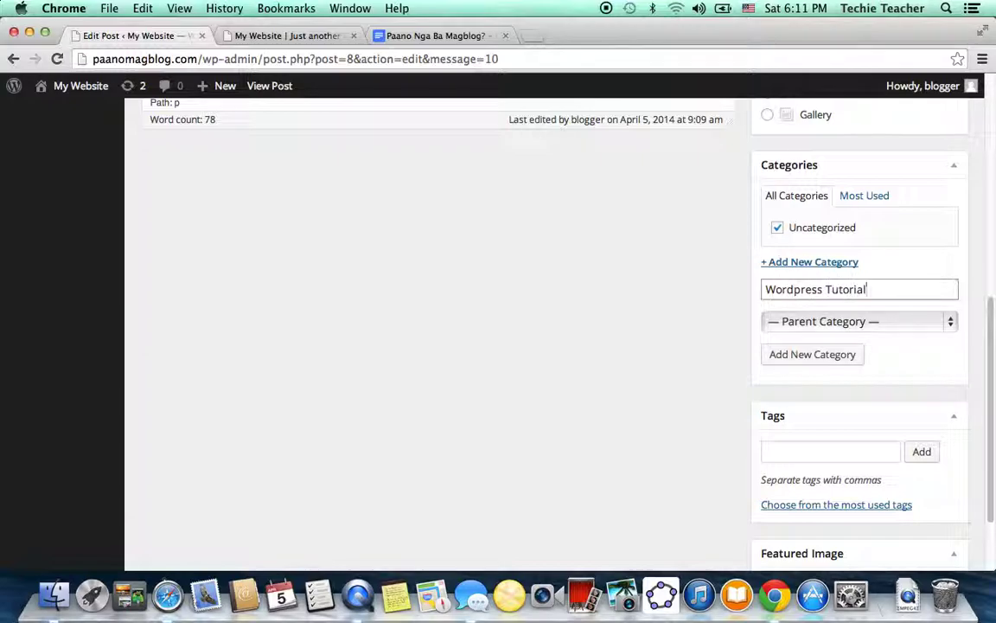
{"action": "left_click", "coordinate": [836, 353]}
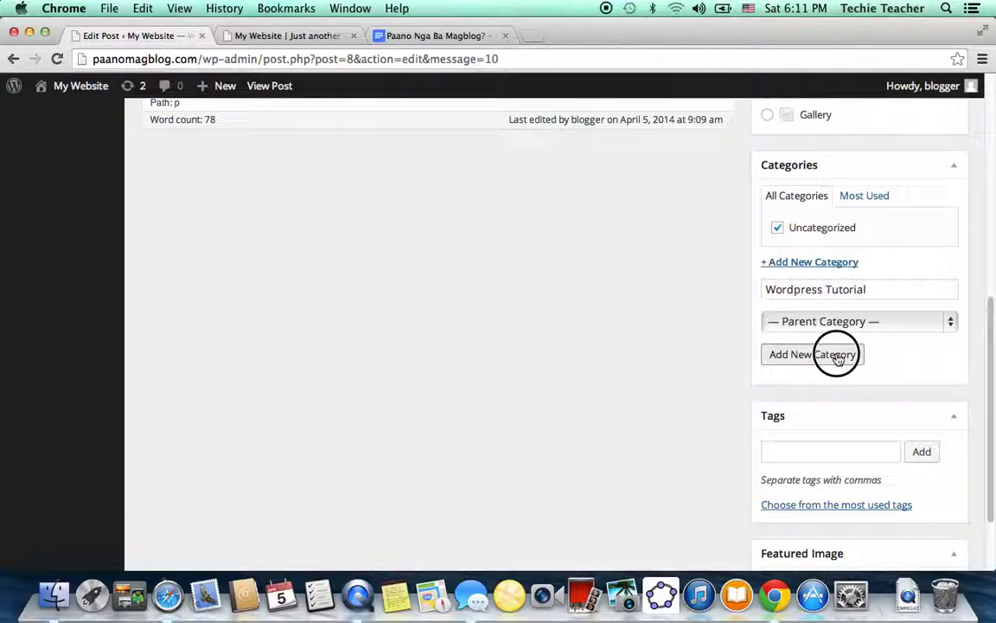
{"action": "left_click", "coordinate": [779, 247]}
{"action": "scroll", "coordinate": [843, 406], "scroll_direction": "up", "scroll_amount": 2}
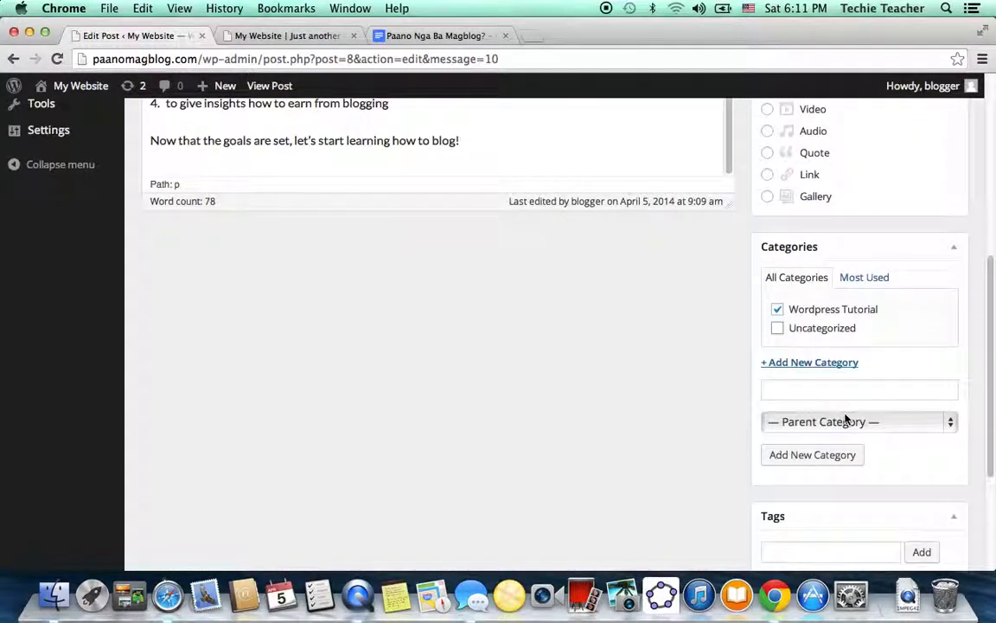
Step: Highlight the phrase "video blog" in the post's opening sentence and add "video blog" as a tag
{"action": "scroll", "coordinate": [842, 404], "scroll_direction": "down", "scroll_amount": 3}
{"action": "scroll", "coordinate": [842, 403], "scroll_direction": "down", "scroll_amount": 3}
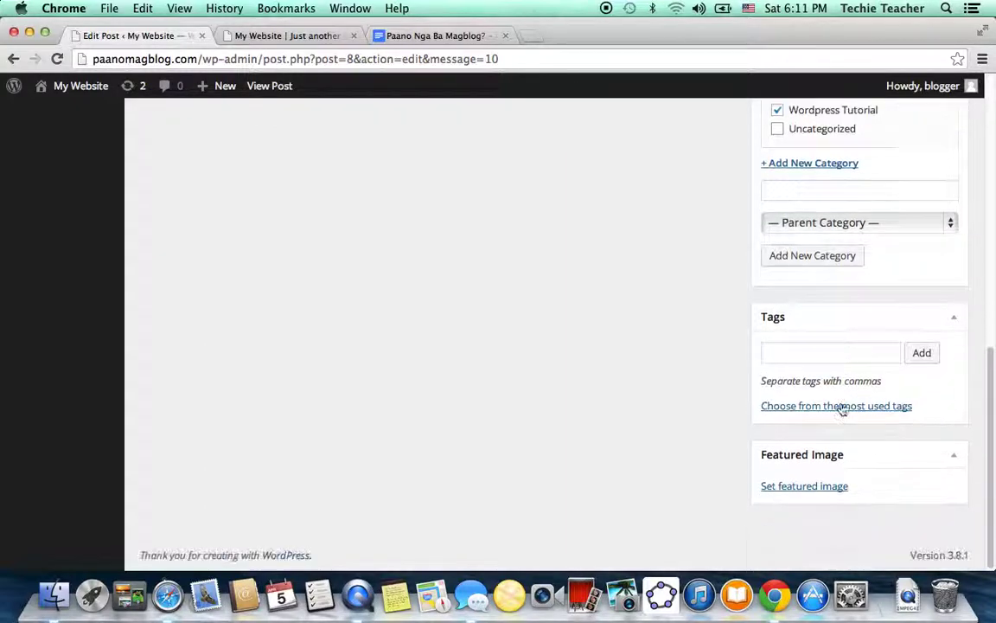
{"action": "scroll", "coordinate": [841, 405], "scroll_direction": "up", "scroll_amount": 6}
{"action": "scroll", "coordinate": [841, 406], "scroll_direction": "up", "scroll_amount": 4}
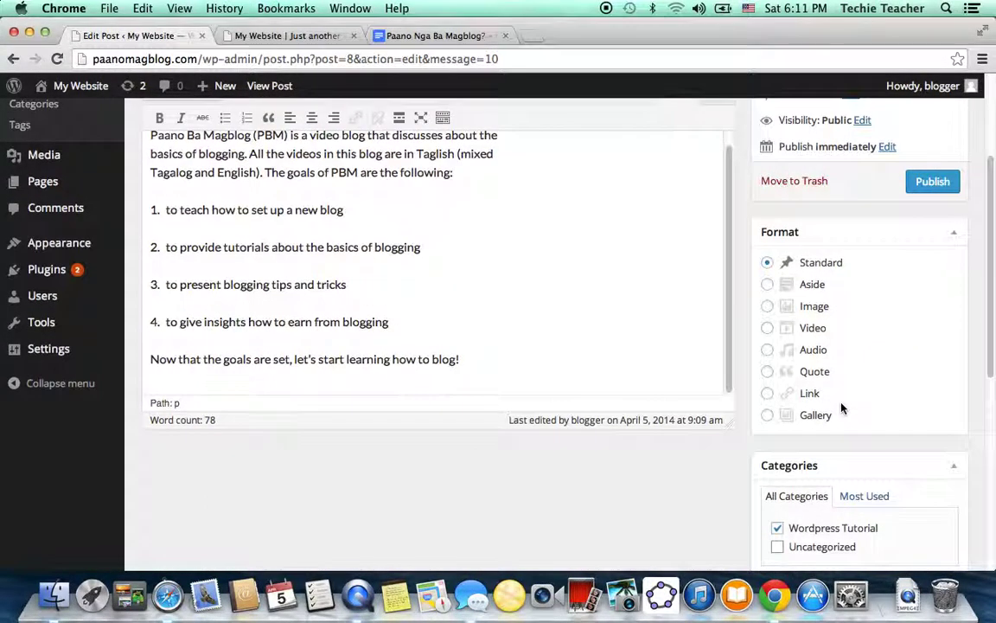
{"action": "scroll", "coordinate": [732, 307], "scroll_direction": "up", "scroll_amount": 1}
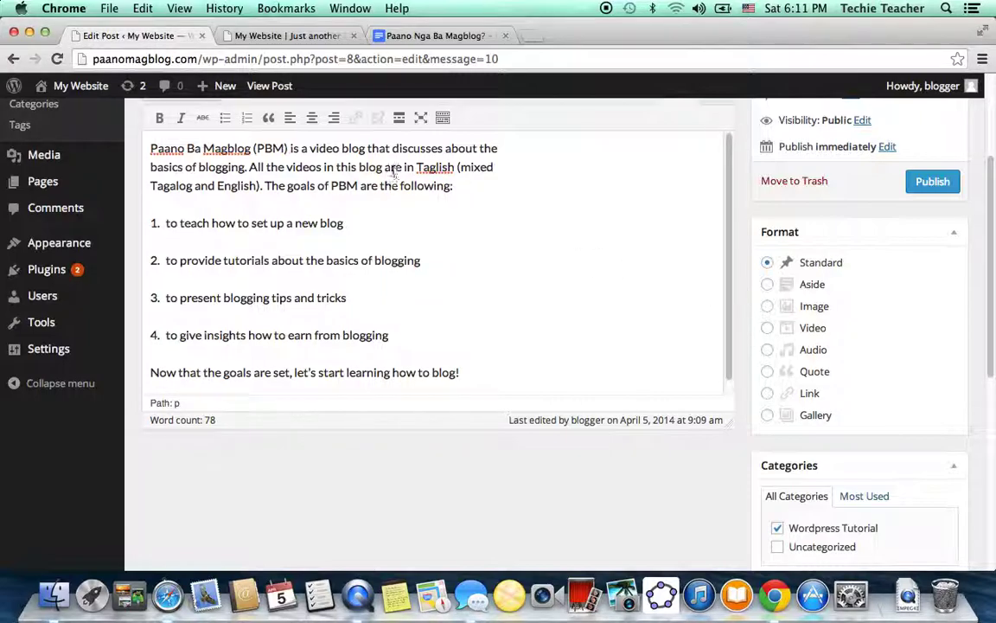
{"action": "left_click_drag", "start_coordinate": [365, 148], "coordinate": [316, 147]}
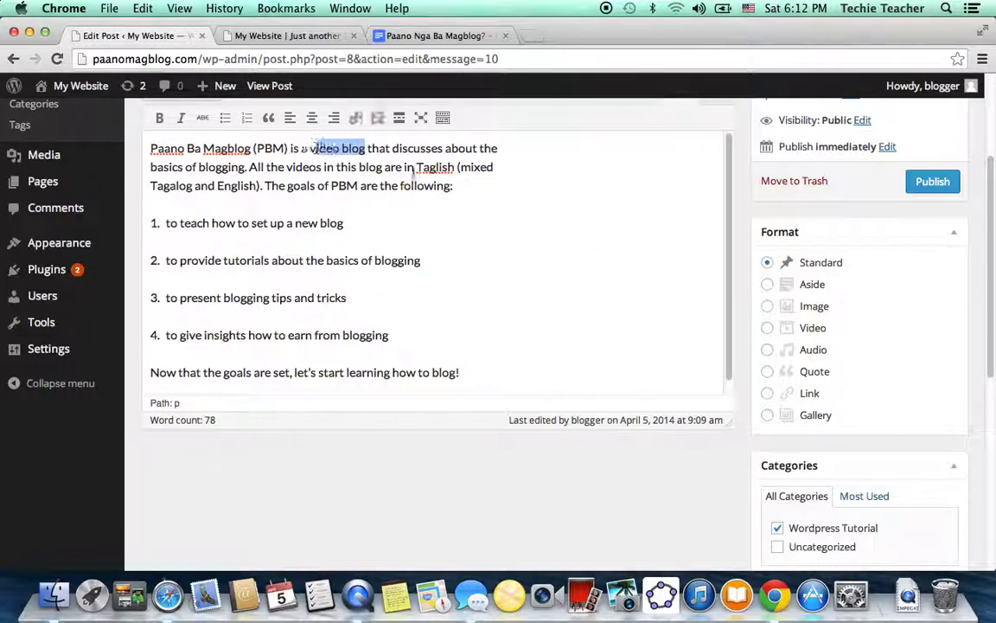
{"action": "scroll", "coordinate": [653, 269], "scroll_direction": "up", "scroll_amount": 5}
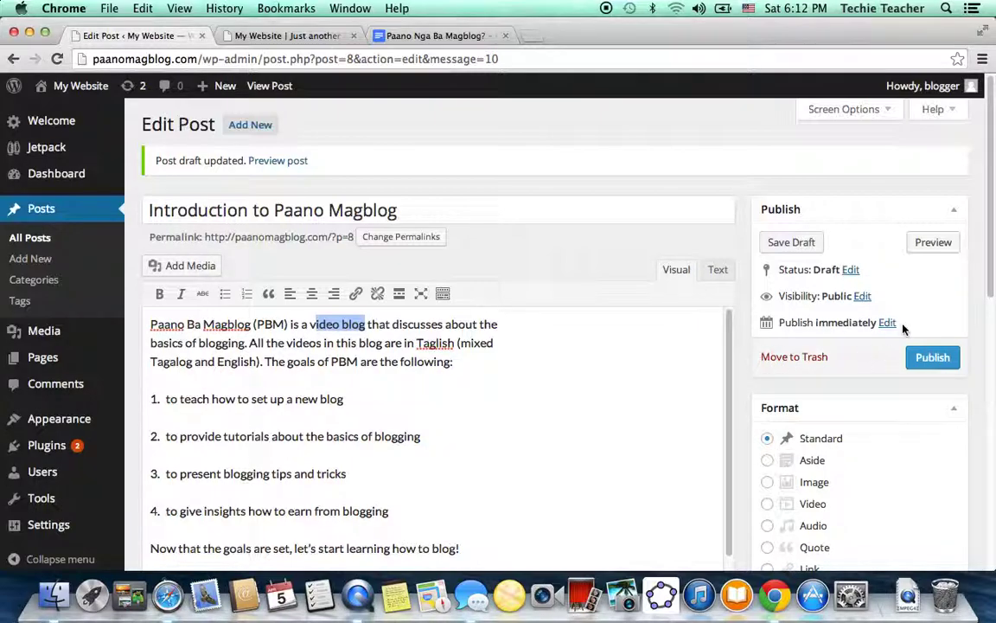
{"action": "left_click_drag", "start_coordinate": [989, 275], "coordinate": [914, 475]}
{"action": "scroll", "coordinate": [923, 460], "scroll_direction": "up", "scroll_amount": 2}
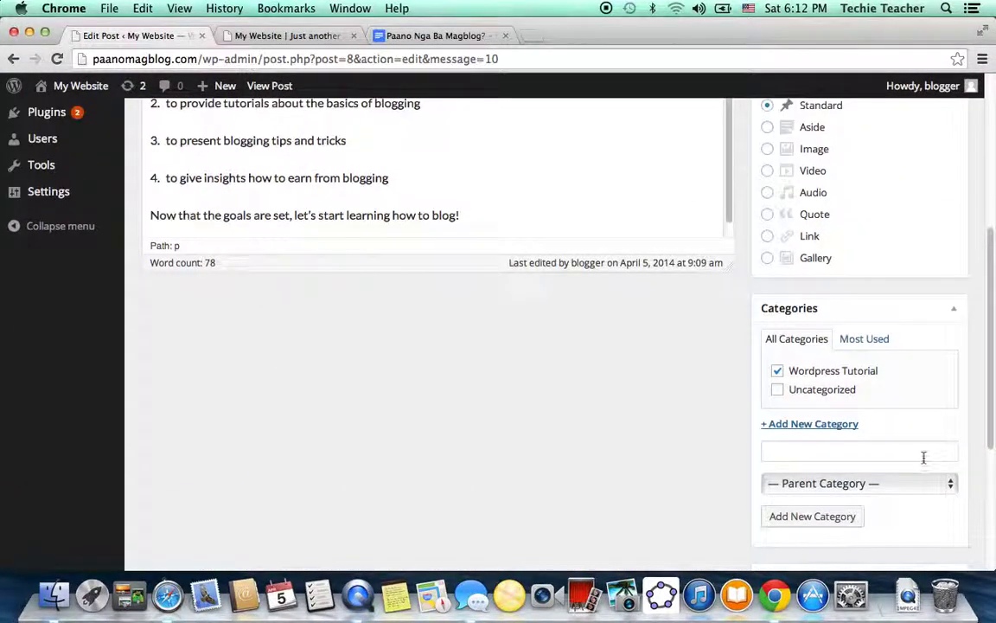
{"action": "left_click_drag", "start_coordinate": [992, 423], "coordinate": [968, 476]}
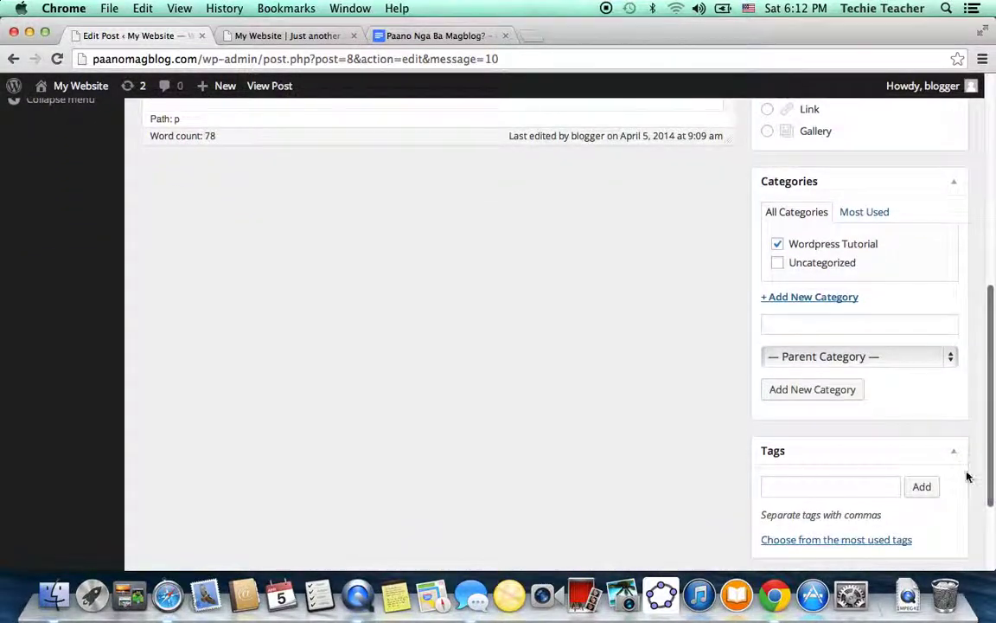
{"action": "left_click", "coordinate": [892, 481]}
{"action": "type", "text": "vi"}
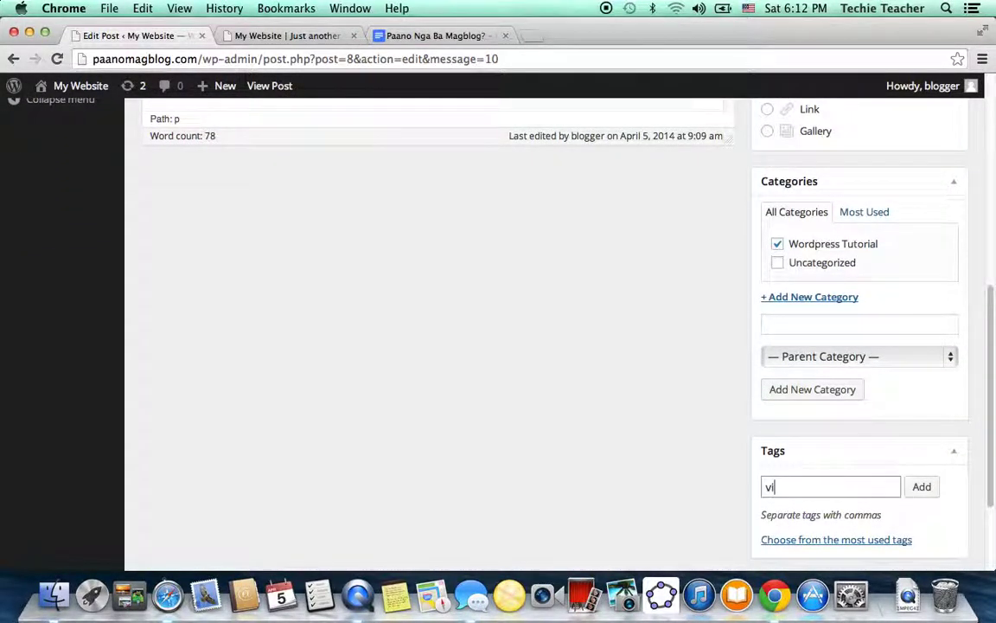
{"action": "type", "text": "deo blog"}
{"action": "key", "text": "Return"}
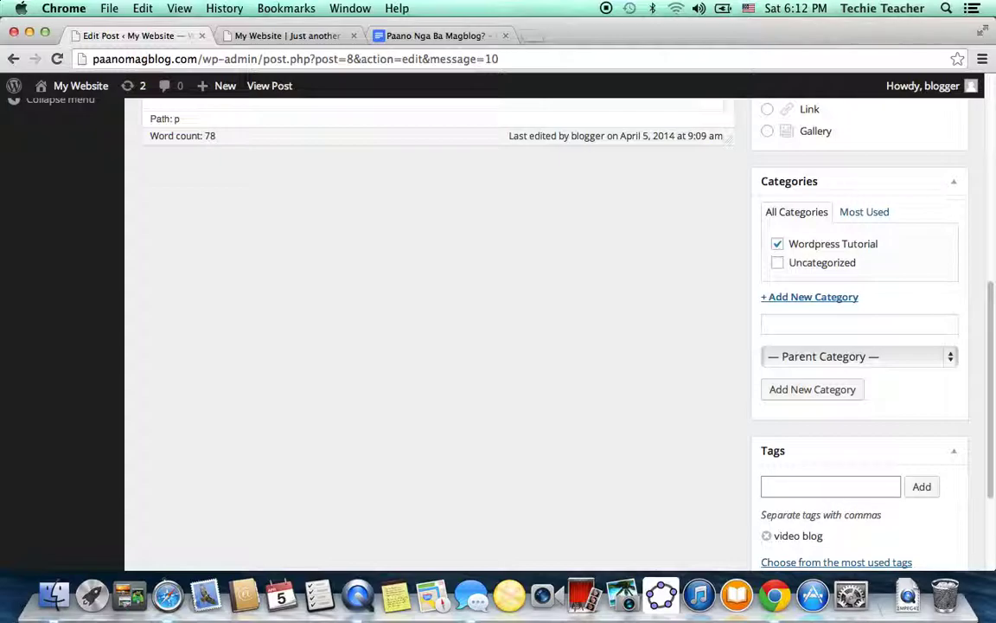
Step: Highlight "basics of blogging" in the second goal of the post and add "basics of blogging" as a tag
{"action": "scroll", "coordinate": [759, 378], "scroll_direction": "down", "scroll_amount": 2}
{"action": "scroll", "coordinate": [760, 378], "scroll_direction": "up", "scroll_amount": 3}
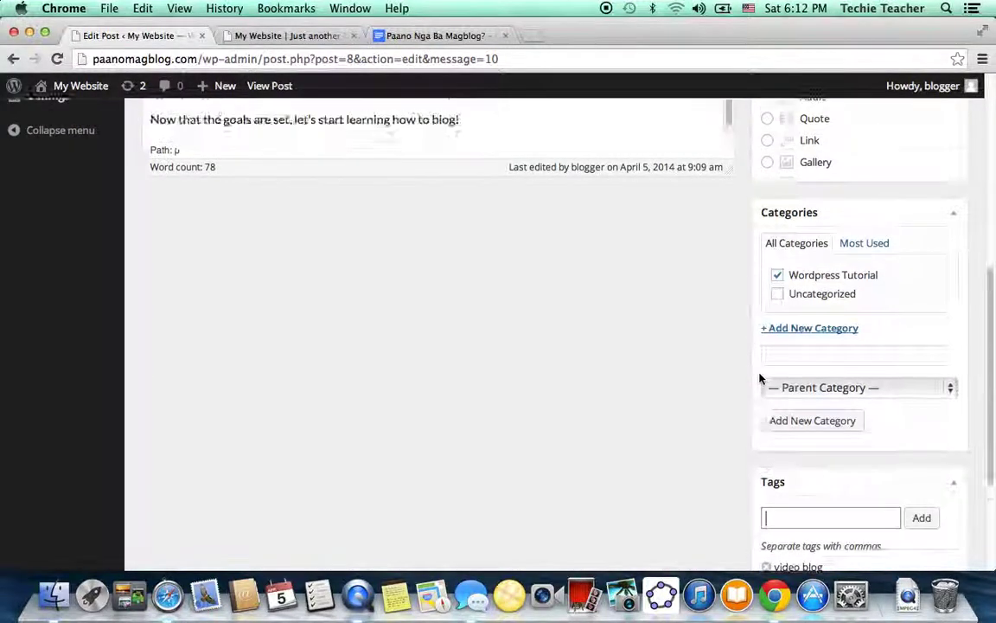
{"action": "scroll", "coordinate": [761, 378], "scroll_direction": "up", "scroll_amount": 3}
{"action": "left_click", "coordinate": [646, 320]}
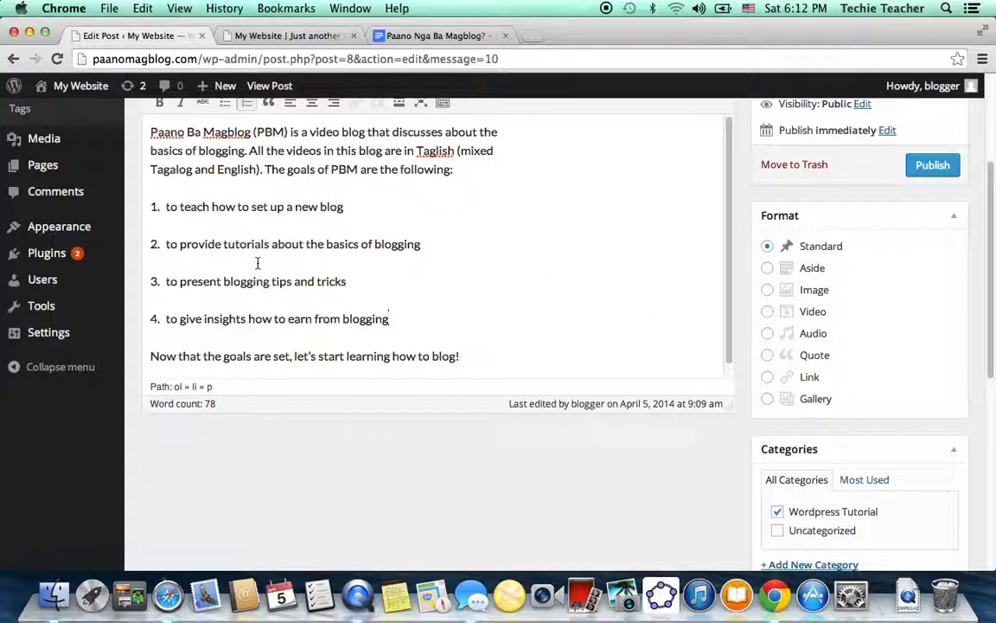
{"action": "left_click_drag", "start_coordinate": [328, 245], "coordinate": [422, 245]}
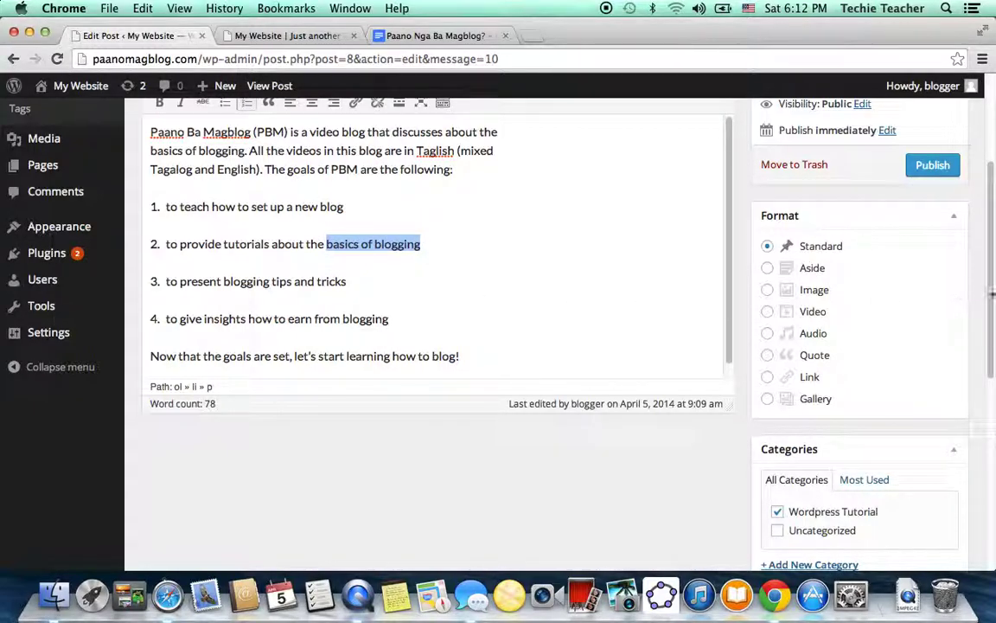
{"action": "left_click_drag", "start_coordinate": [988, 286], "coordinate": [979, 452]}
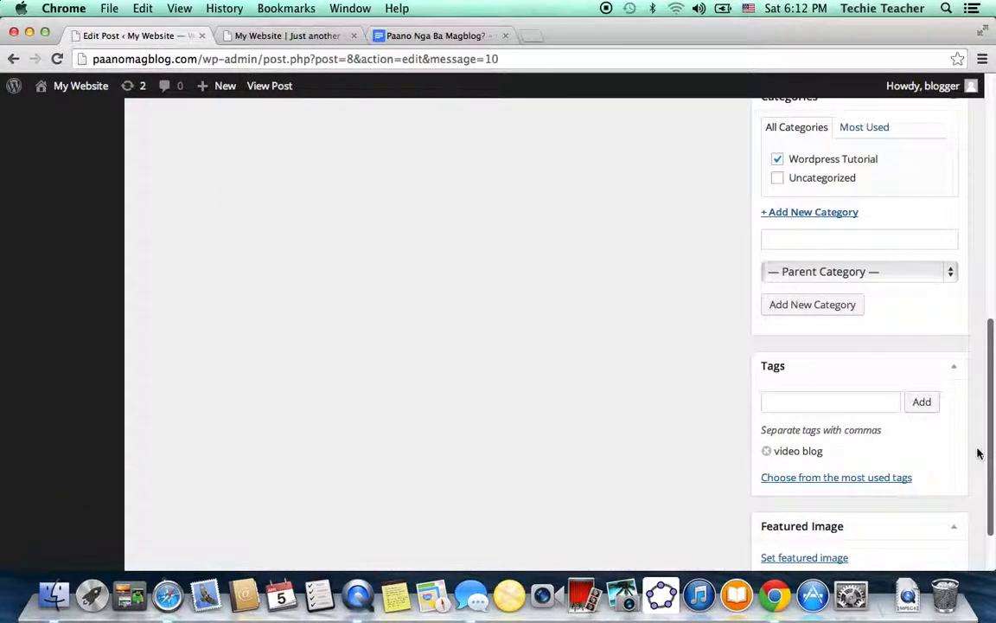
{"action": "left_click", "coordinate": [869, 405]}
{"action": "type", "text": "bai"}
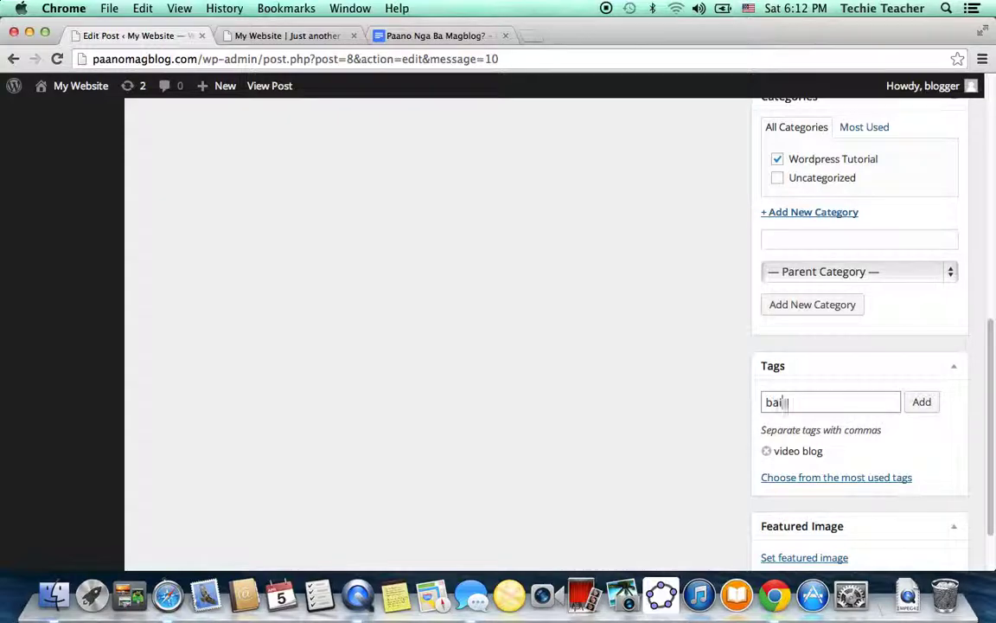
{"action": "type", "text": "ics of blogging"}
{"action": "key", "text": "Return"}
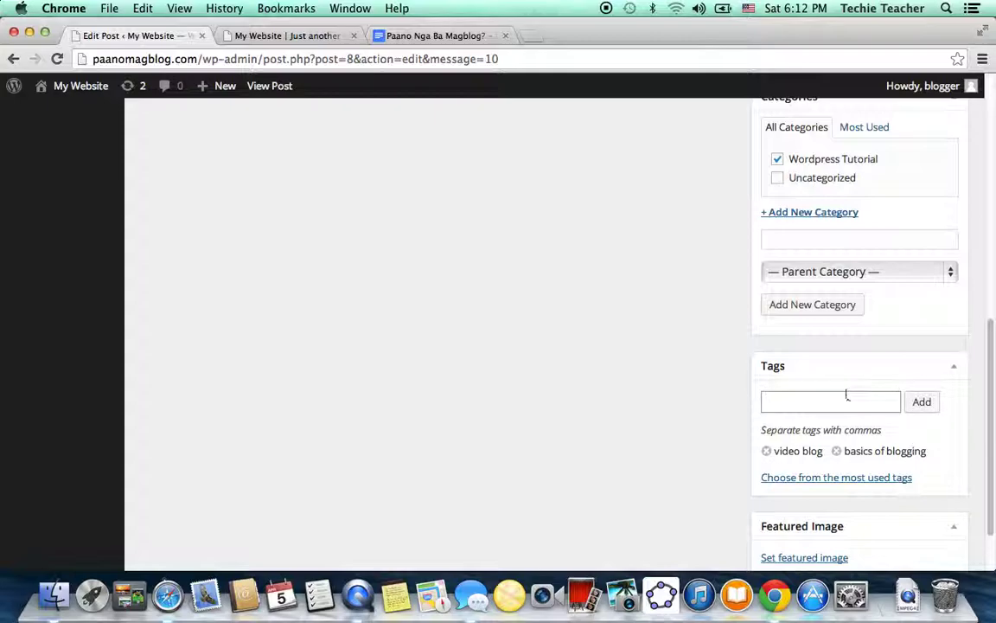
Step: Highlight "how to blog" in the post's closing sentence and add "how to blog" as a tag
{"action": "scroll", "coordinate": [847, 395], "scroll_direction": "down", "scroll_amount": 2}
{"action": "scroll", "coordinate": [847, 398], "scroll_direction": "up", "scroll_amount": 5}
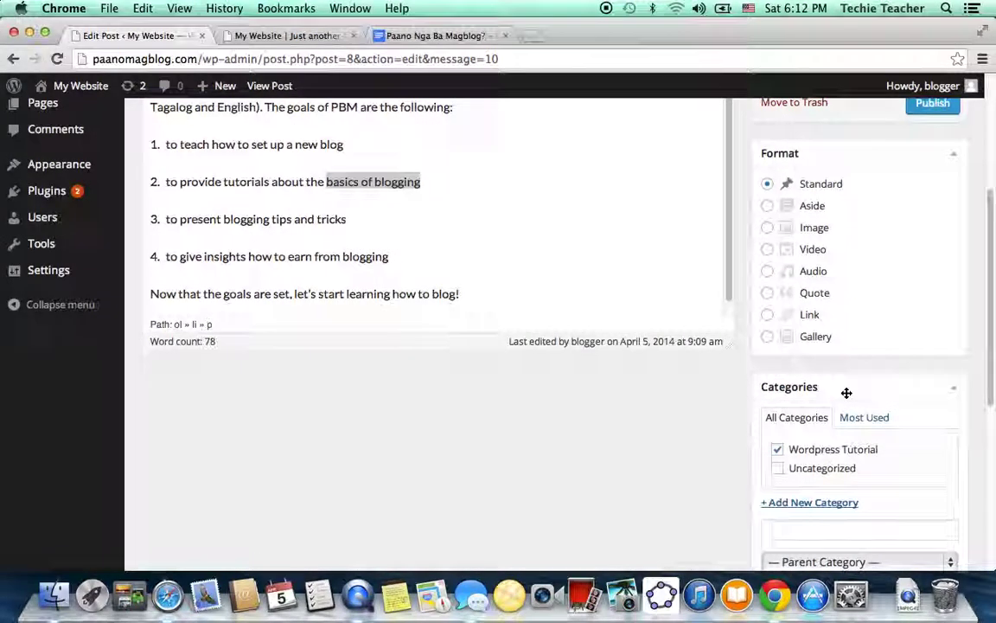
{"action": "scroll", "coordinate": [847, 393], "scroll_direction": "up", "scroll_amount": 1}
{"action": "left_click", "coordinate": [605, 318]}
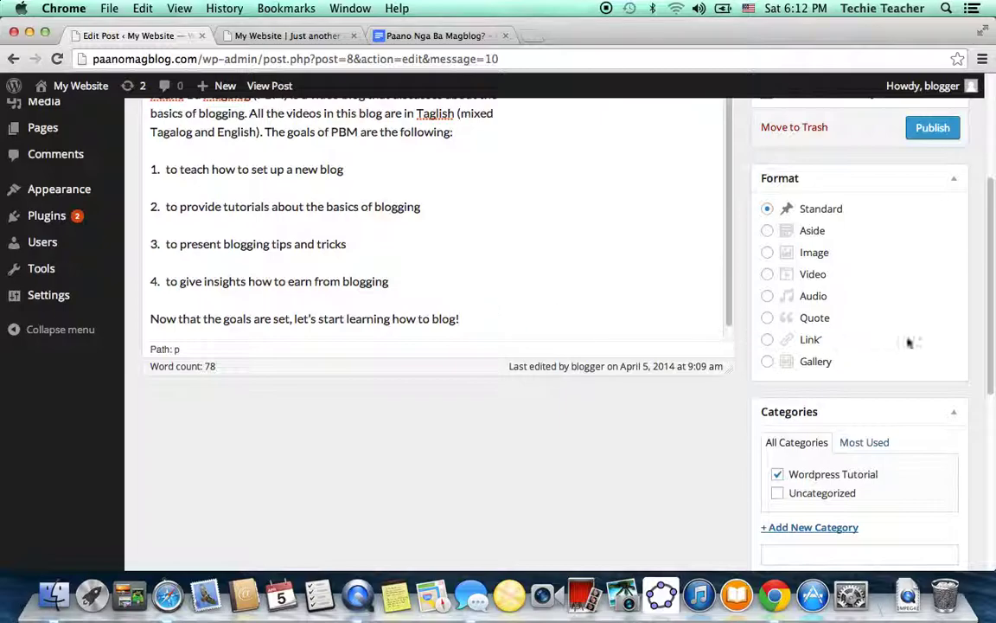
{"action": "left_click_drag", "start_coordinate": [392, 318], "coordinate": [456, 320]}
{"action": "scroll", "coordinate": [881, 340], "scroll_direction": "up", "scroll_amount": 5}
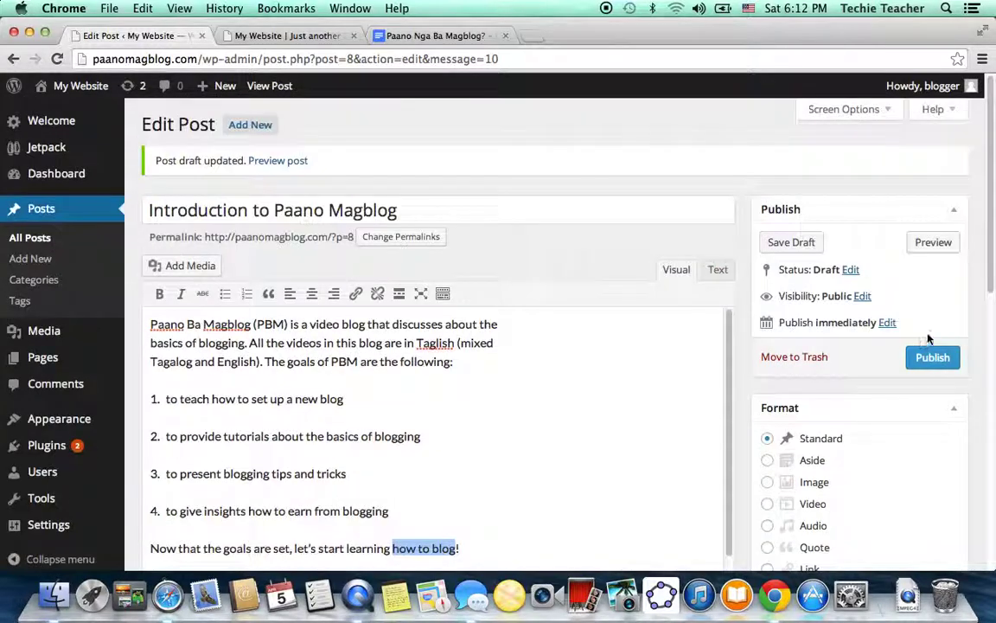
{"action": "left_click_drag", "start_coordinate": [989, 294], "coordinate": [972, 507]}
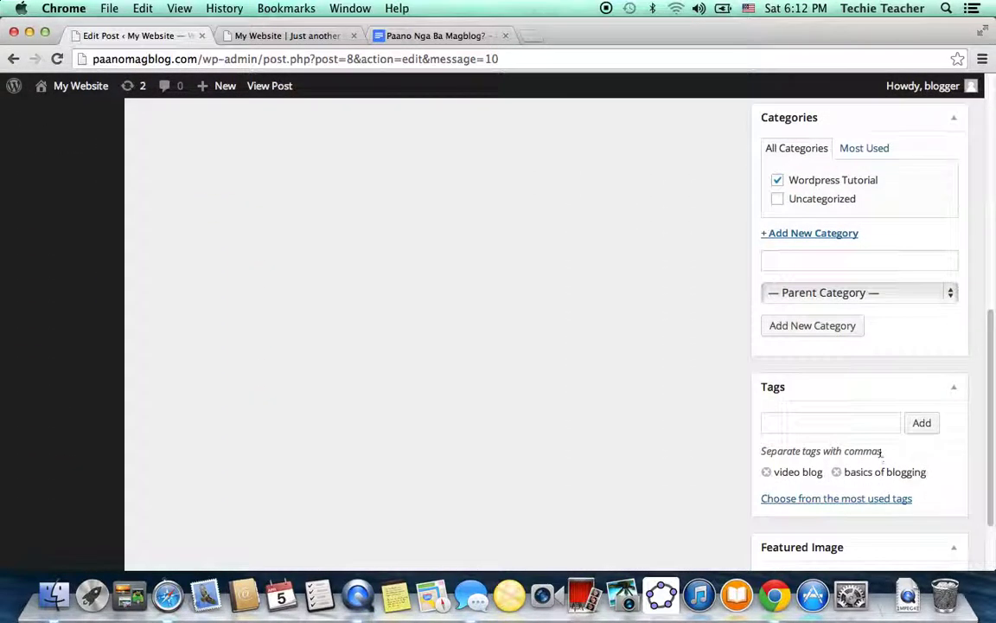
{"action": "left_click", "coordinate": [860, 423]}
{"action": "type", "text": "how to blog"}
{"action": "key", "text": "Return"}
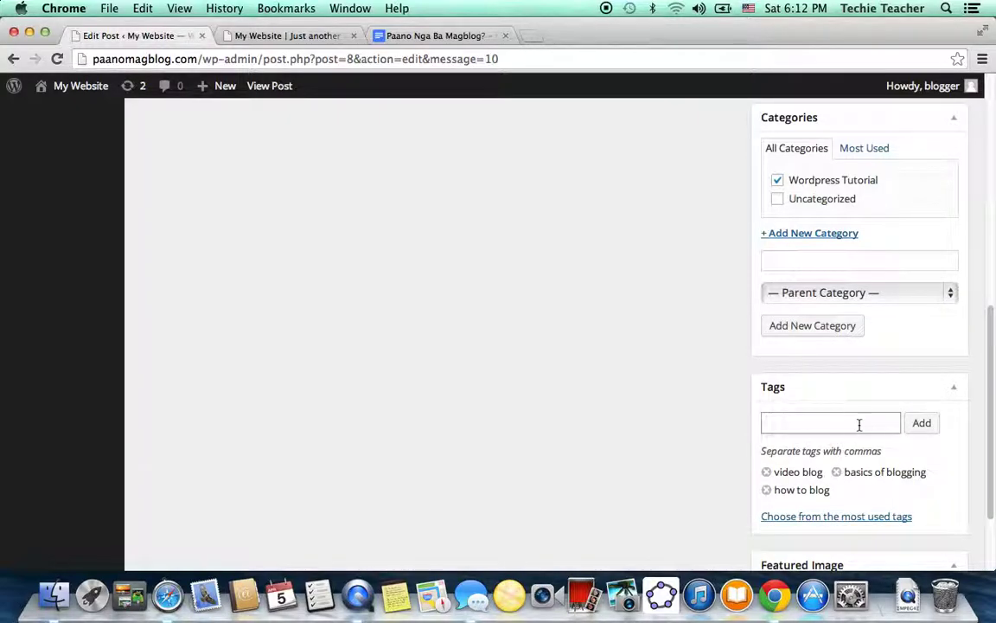
Step: Highlight "blogging tips" in the third goal of the post and add "blogging tips" as a tag
{"action": "scroll", "coordinate": [655, 385], "scroll_direction": "down", "scroll_amount": 2}
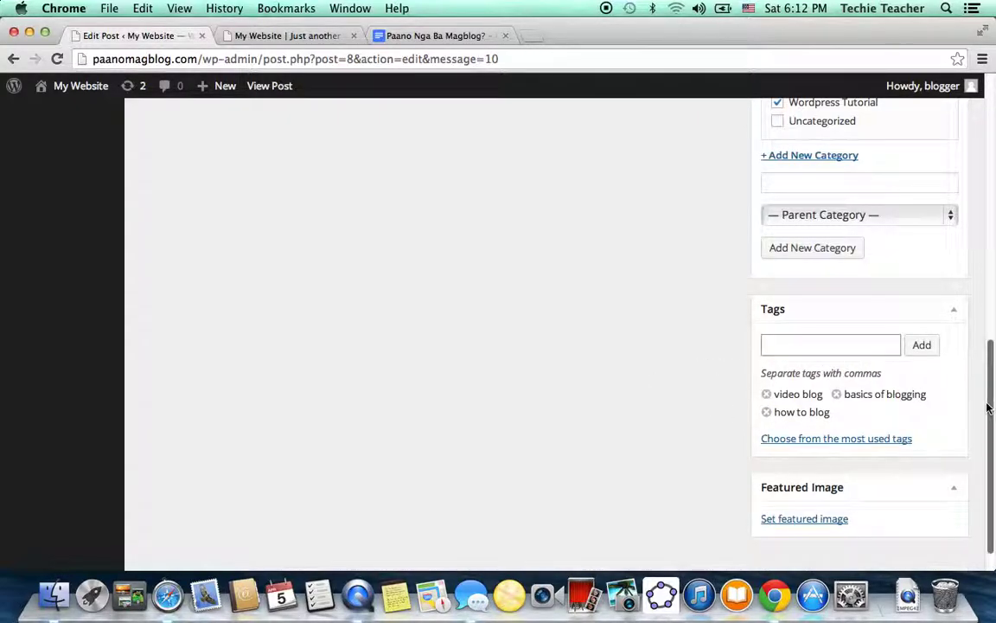
{"action": "left_click_drag", "start_coordinate": [985, 372], "coordinate": [986, 186]}
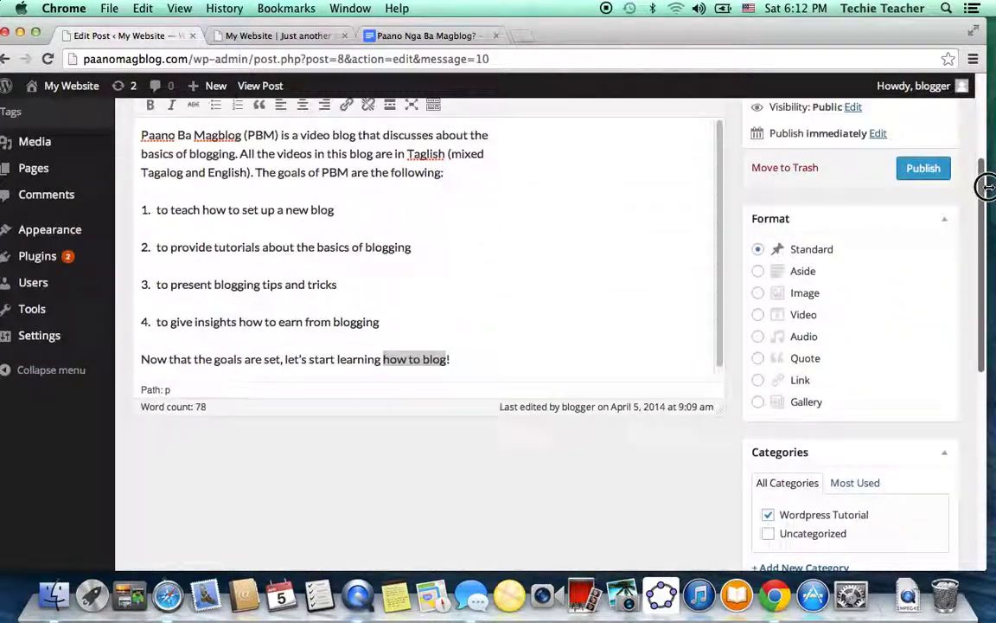
{"action": "scroll", "coordinate": [986, 186], "scroll_direction": "up", "scroll_amount": 3}
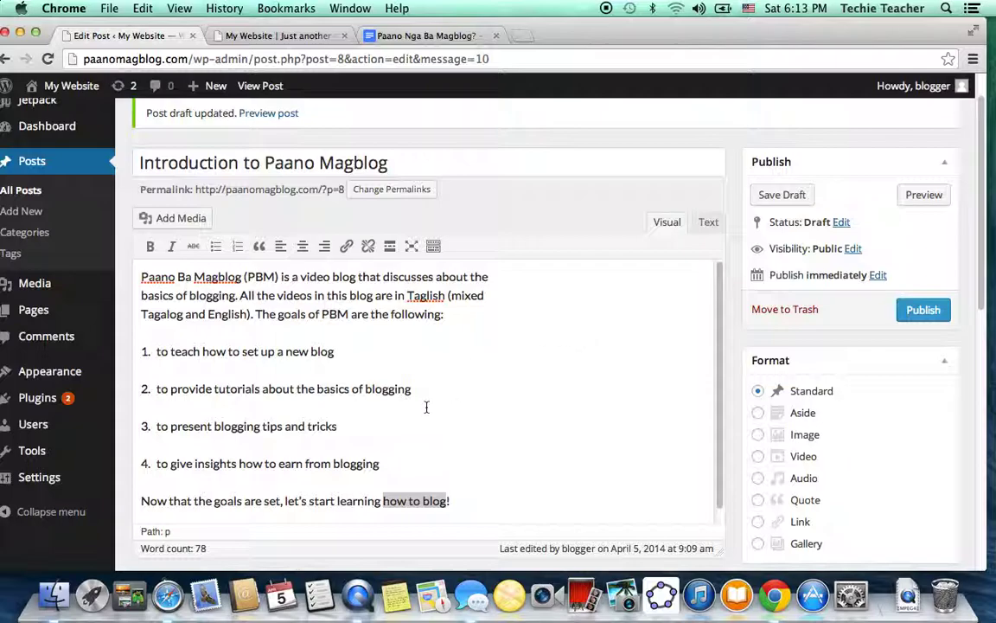
{"action": "left_click_drag", "start_coordinate": [283, 426], "coordinate": [213, 426]}
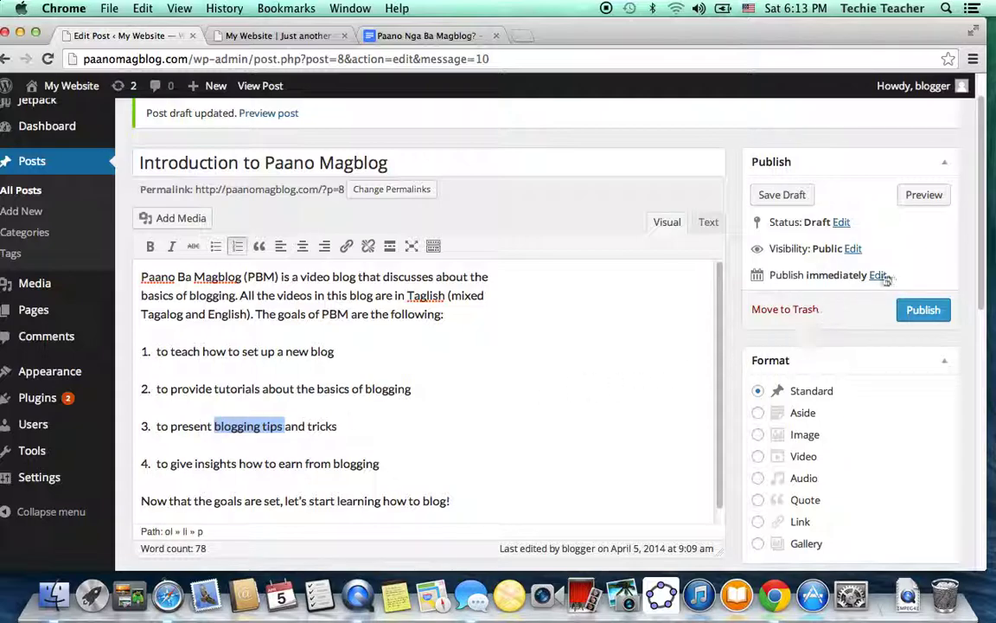
{"action": "scroll", "coordinate": [981, 355], "scroll_direction": "down", "scroll_amount": 3}
{"action": "left_click_drag", "start_coordinate": [982, 354], "coordinate": [955, 499]}
{"action": "left_click", "coordinate": [868, 429]}
{"action": "type", "text": "blogging tips"}
{"action": "key", "text": "Return"}
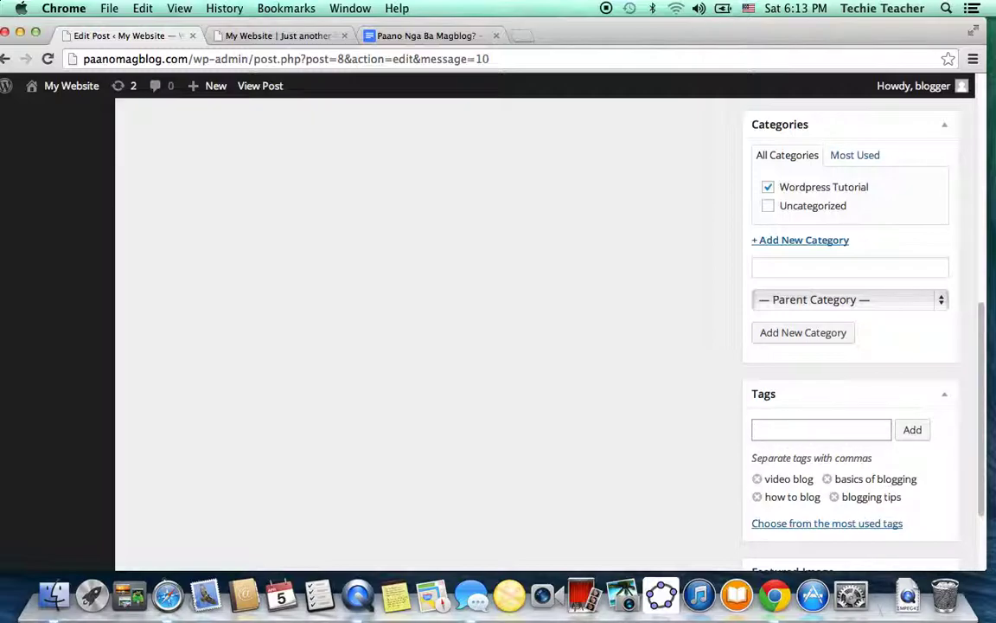
{"action": "scroll", "coordinate": [691, 309], "scroll_direction": "down", "scroll_amount": 1}
{"action": "scroll", "coordinate": [691, 308], "scroll_direction": "up", "scroll_amount": 10}
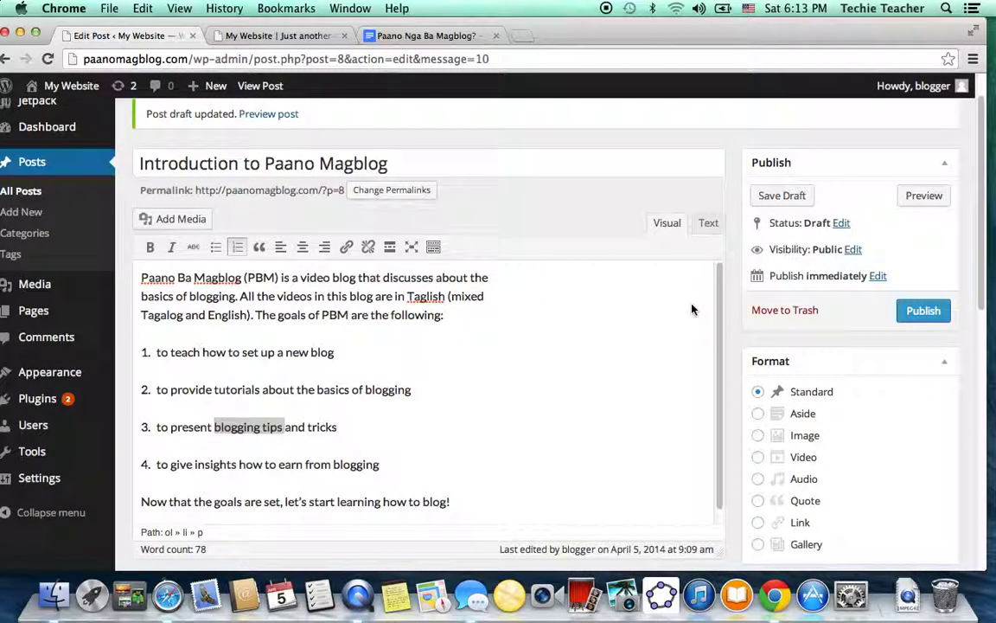
Step: Save the post draft with its new tags and open a preview of it down to the tags
{"action": "left_click", "coordinate": [776, 199]}
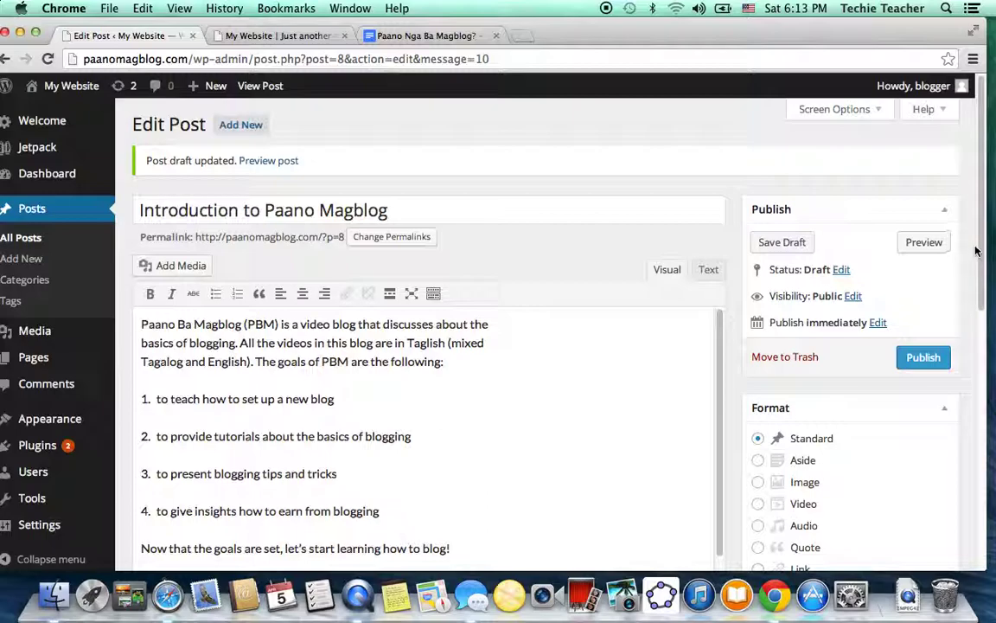
{"action": "left_click_drag", "start_coordinate": [975, 251], "coordinate": [918, 239]}
{"action": "left_click", "coordinate": [278, 163]}
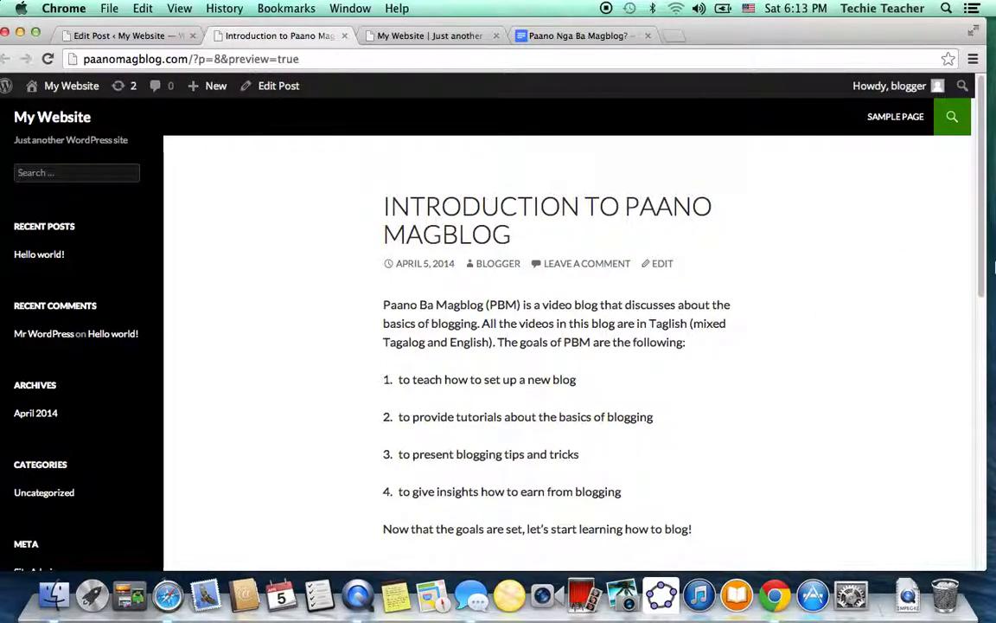
{"action": "mouse_move", "coordinate": [979, 257]}
{"action": "left_mouse_down"}
{"action": "mouse_move", "coordinate": [981, 409]}
{"action": "mouse_move", "coordinate": [985, 278]}
{"action": "left_mouse_up"}
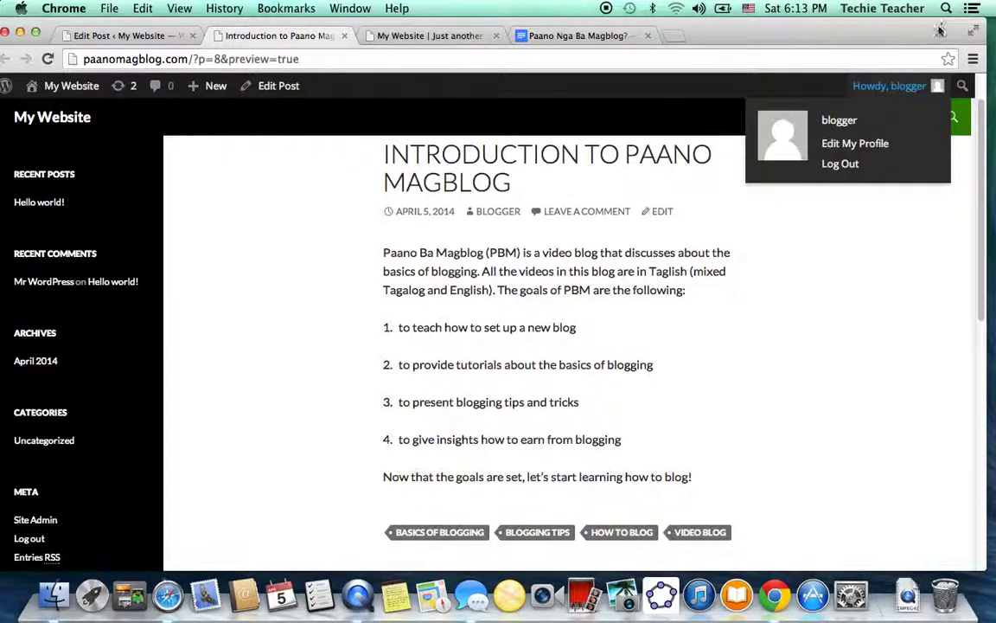
{"action": "left_click_drag", "start_coordinate": [934, 36], "coordinate": [895, 249]}
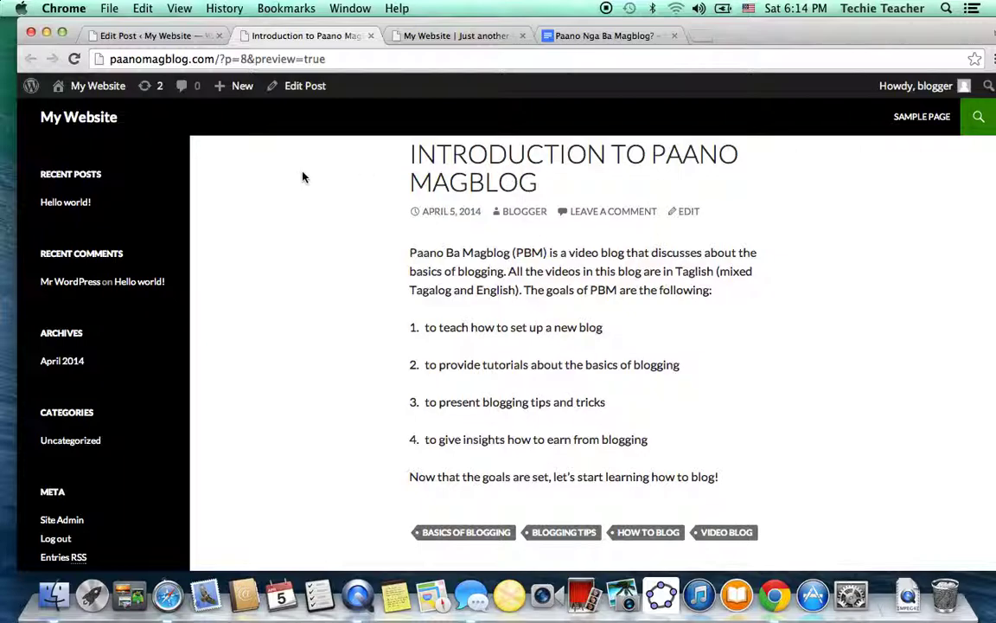
Step: Return to editing the draft, review its category and tags, and publish the post
{"action": "left_click", "coordinate": [166, 35]}
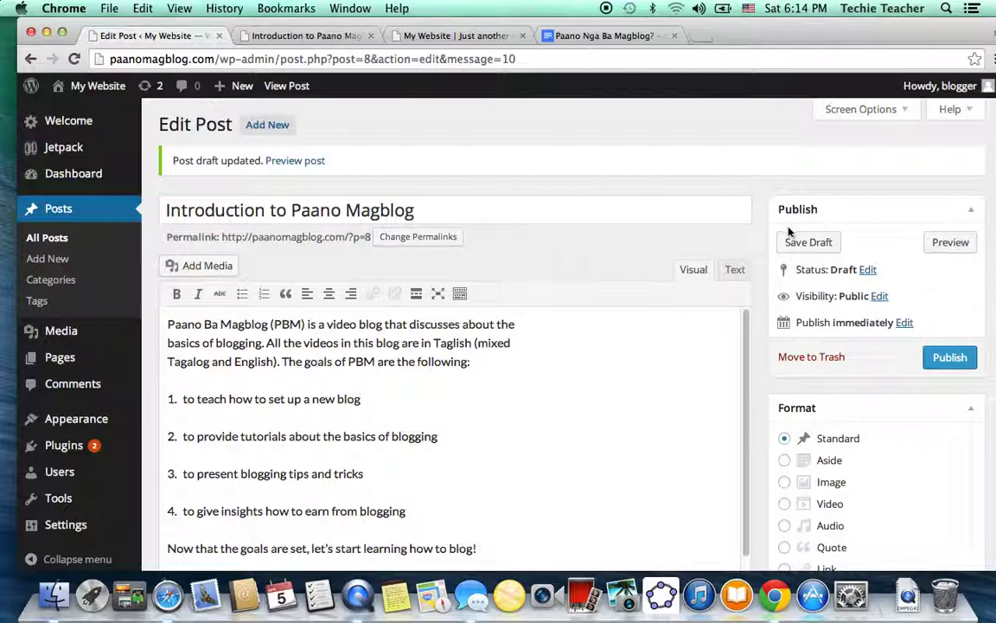
{"action": "left_click_drag", "start_coordinate": [800, 35], "coordinate": [771, 31]}
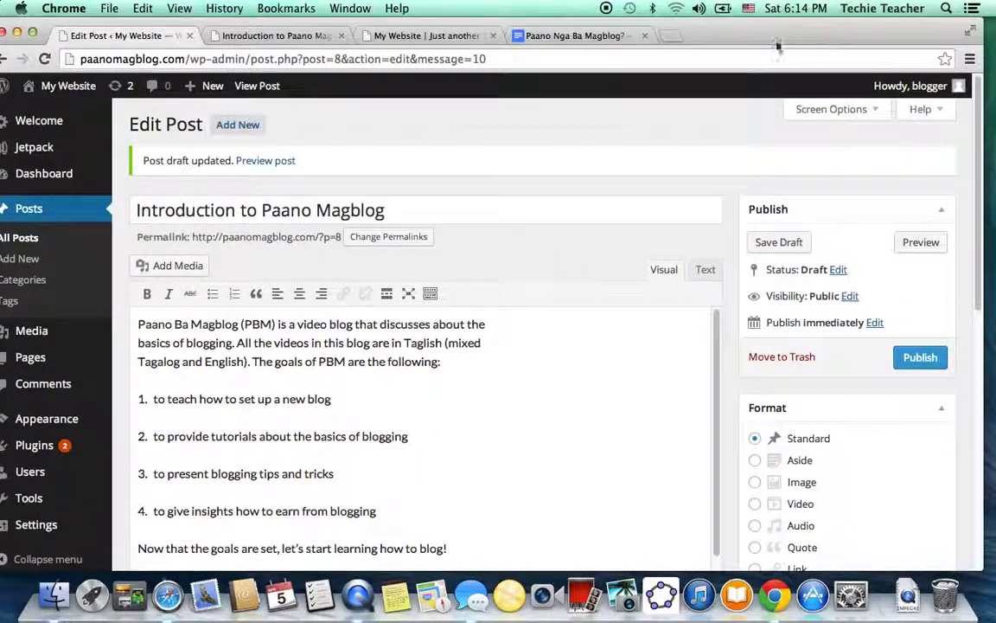
{"action": "left_click_drag", "start_coordinate": [976, 229], "coordinate": [970, 350]}
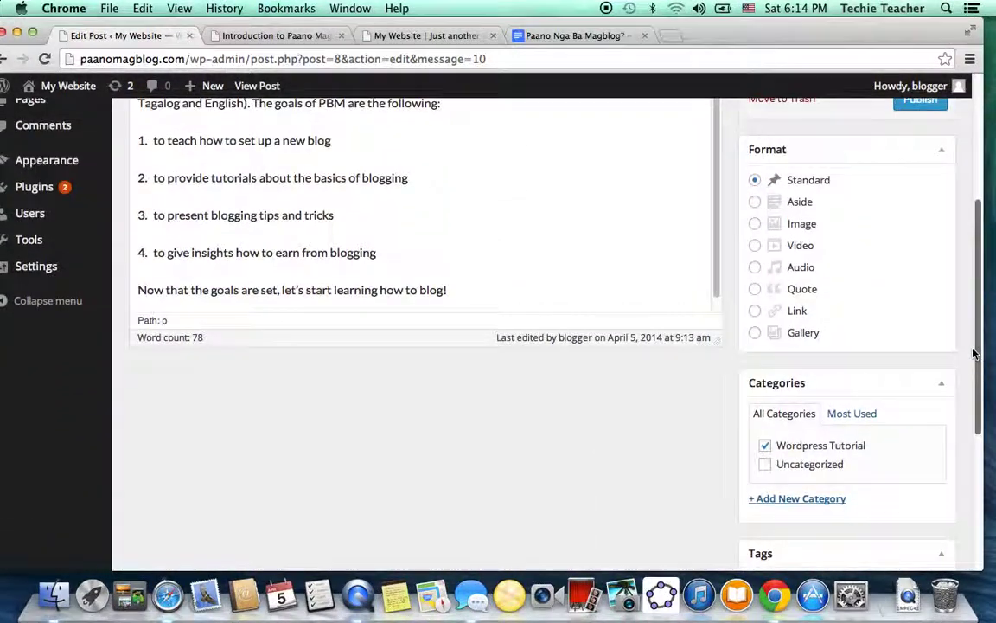
{"action": "scroll", "coordinate": [916, 363], "scroll_direction": "down", "scroll_amount": 10}
{"action": "scroll", "coordinate": [916, 365], "scroll_direction": "up", "scroll_amount": 8}
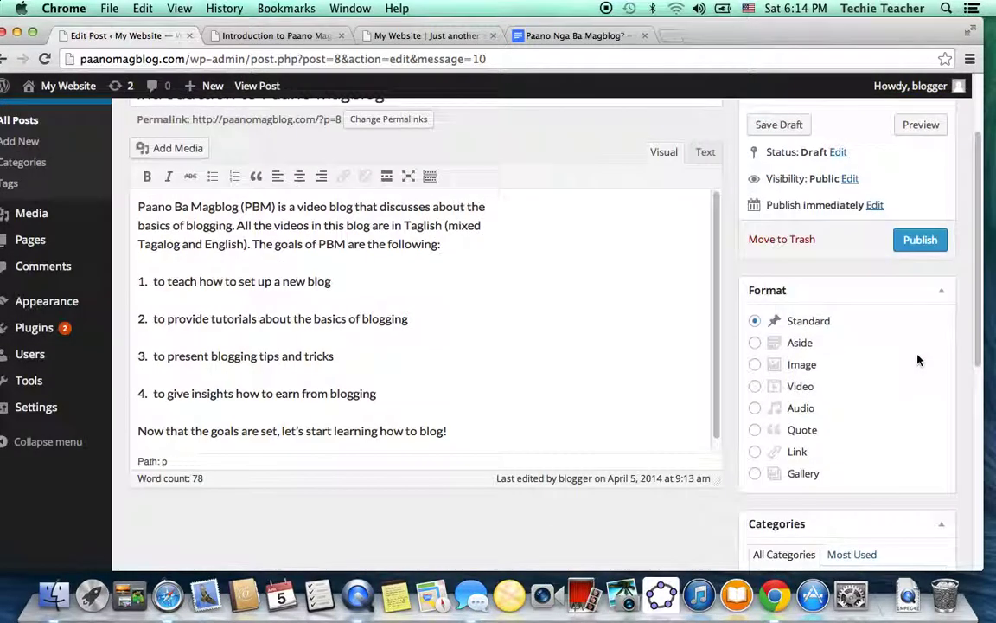
{"action": "left_click", "coordinate": [922, 245]}
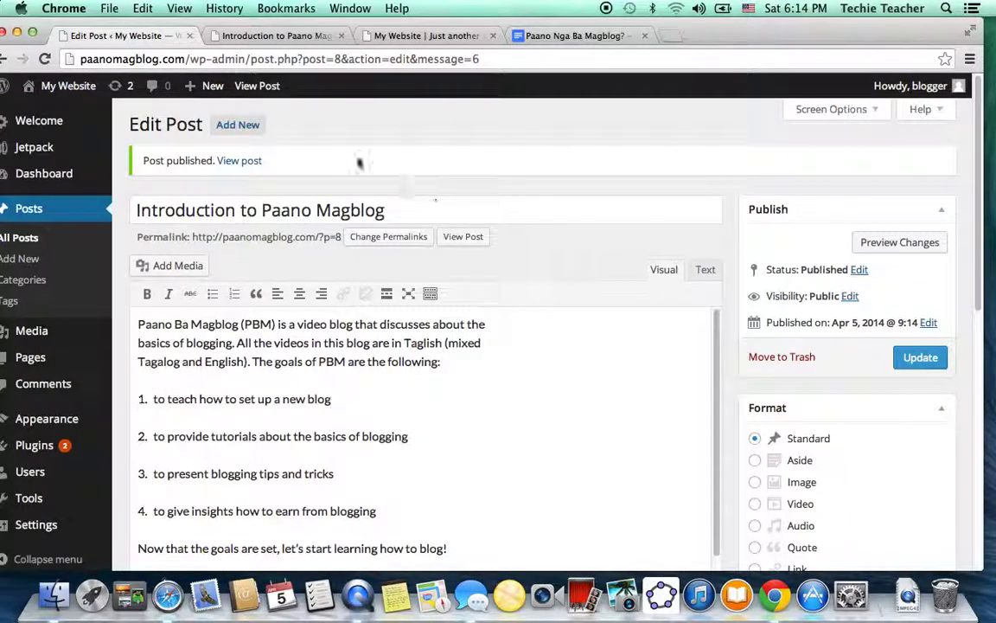
Step: Visit the live site, reload paanomagblog.com, and examine the published post, its tags and the sidebar's categories
{"action": "mouse_move", "coordinate": [63, 89]}
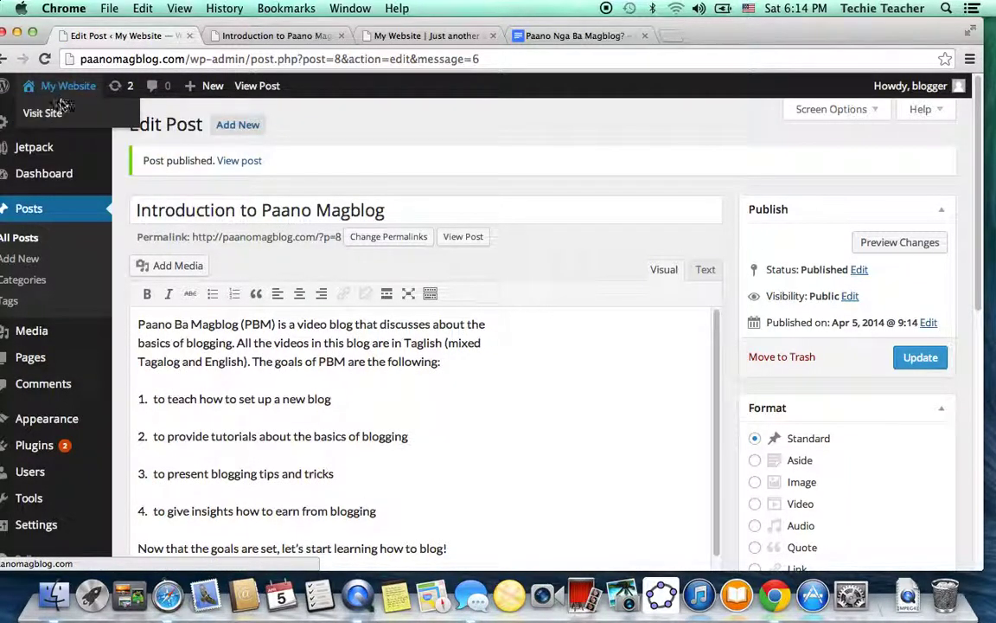
{"action": "left_click", "coordinate": [48, 113]}
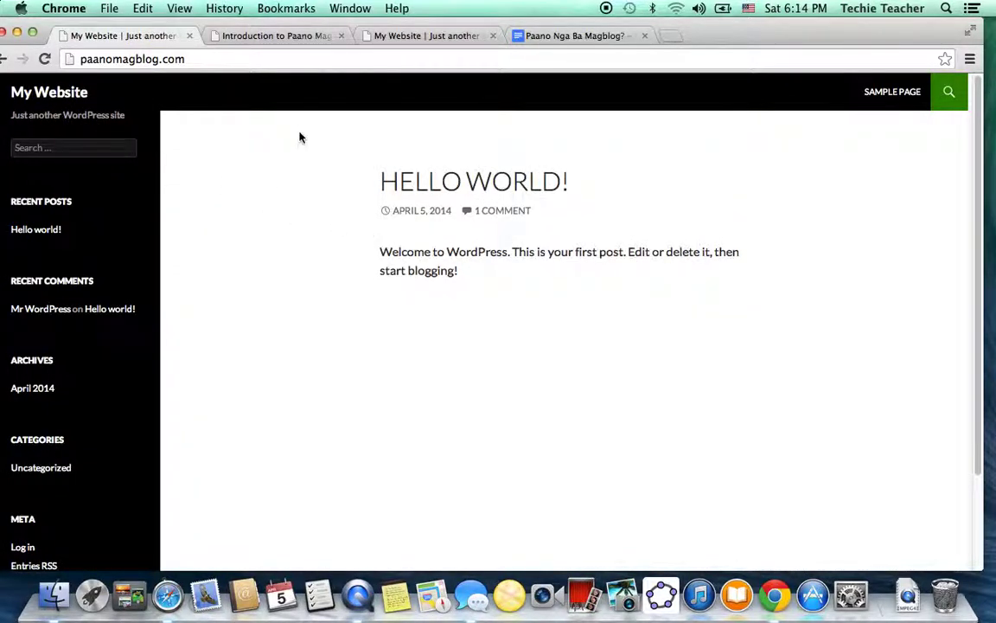
{"action": "left_click", "coordinate": [300, 59]}
{"action": "key", "text": "Return"}
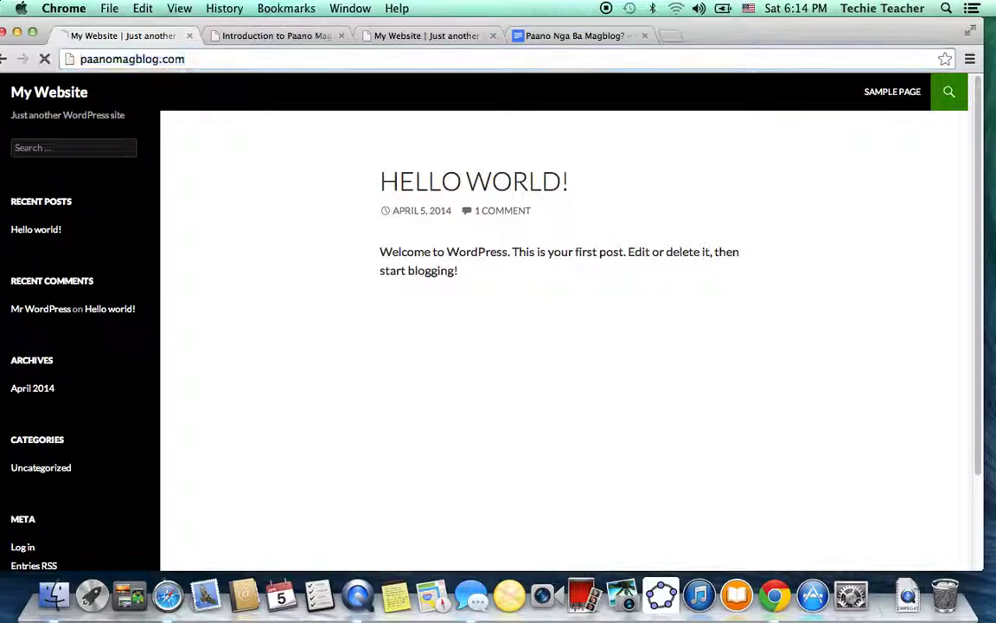
{"action": "left_click", "coordinate": [326, 58]}
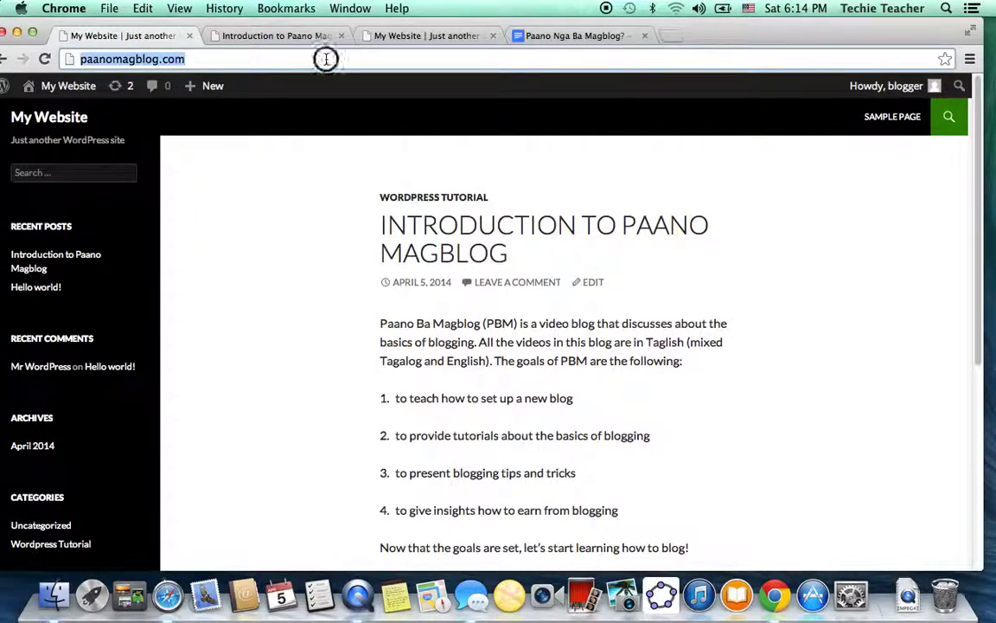
{"action": "left_click", "coordinate": [326, 58]}
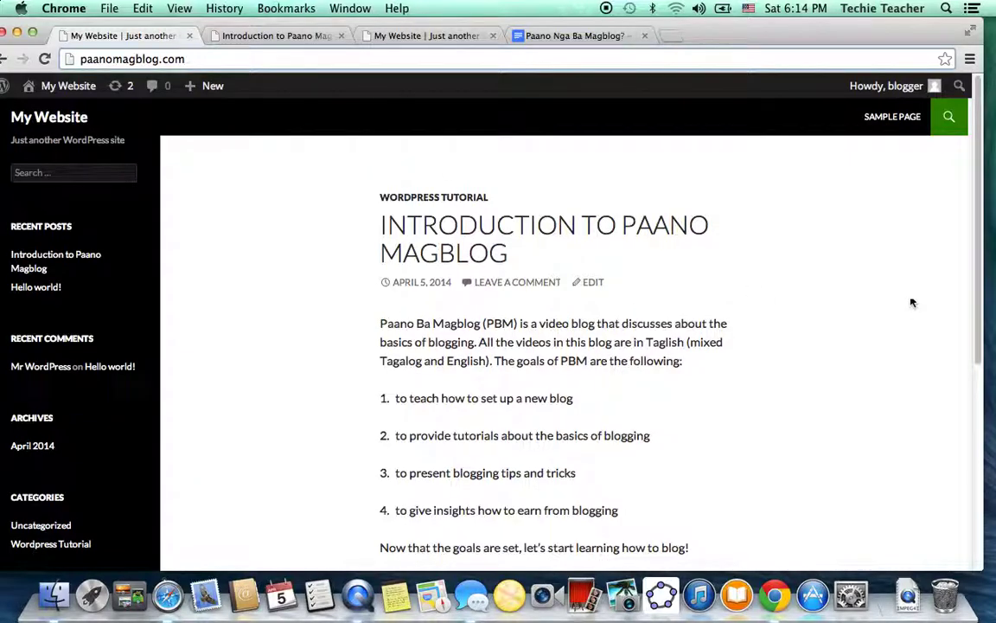
{"action": "left_click_drag", "start_coordinate": [980, 297], "coordinate": [960, 316]}
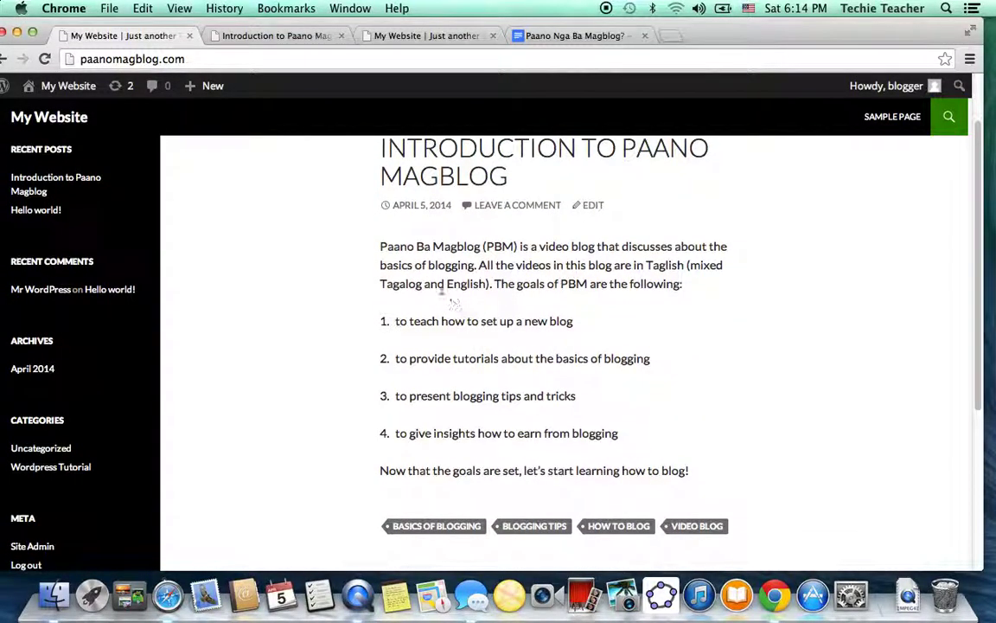
{"action": "left_click", "coordinate": [47, 467]}
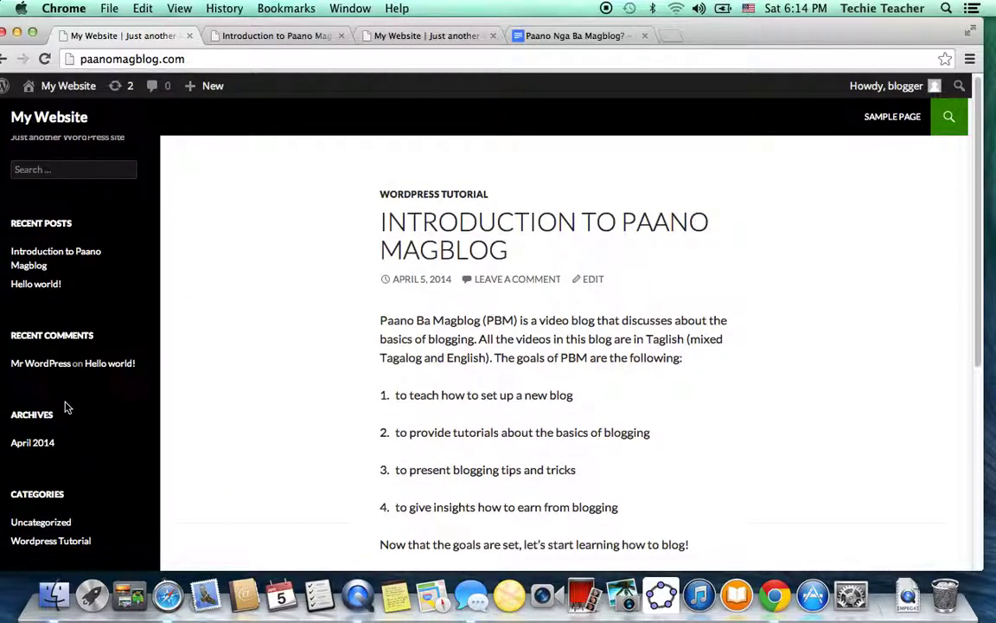
{"action": "scroll", "coordinate": [66, 402], "scroll_direction": "down", "scroll_amount": 5}
{"action": "scroll", "coordinate": [73, 338], "scroll_direction": "down", "scroll_amount": 2}
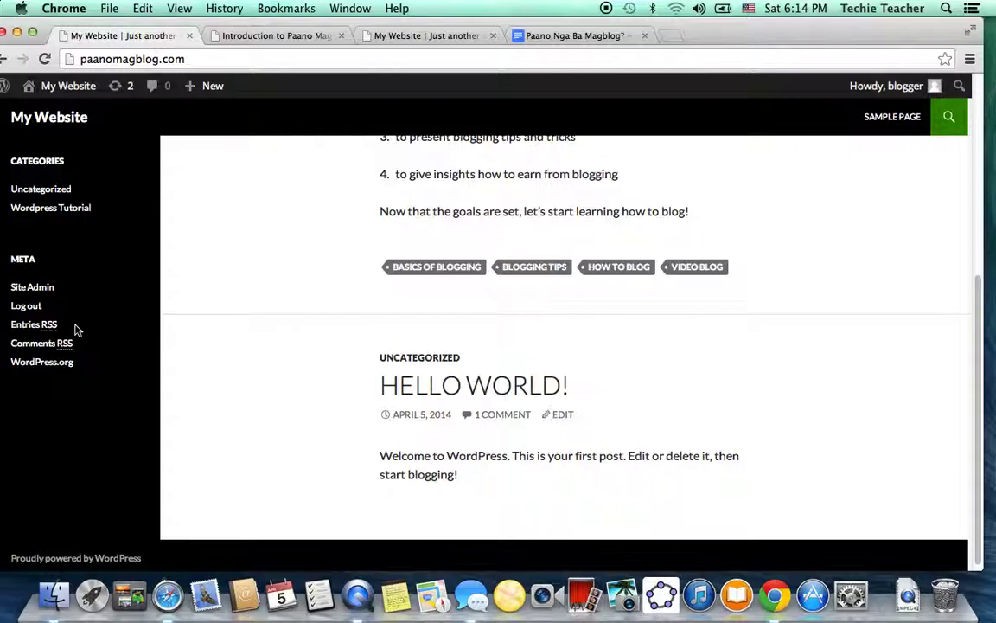
{"action": "scroll", "coordinate": [72, 320], "scroll_direction": "up", "scroll_amount": 3}
{"action": "scroll", "coordinate": [74, 320], "scroll_direction": "up", "scroll_amount": 4}
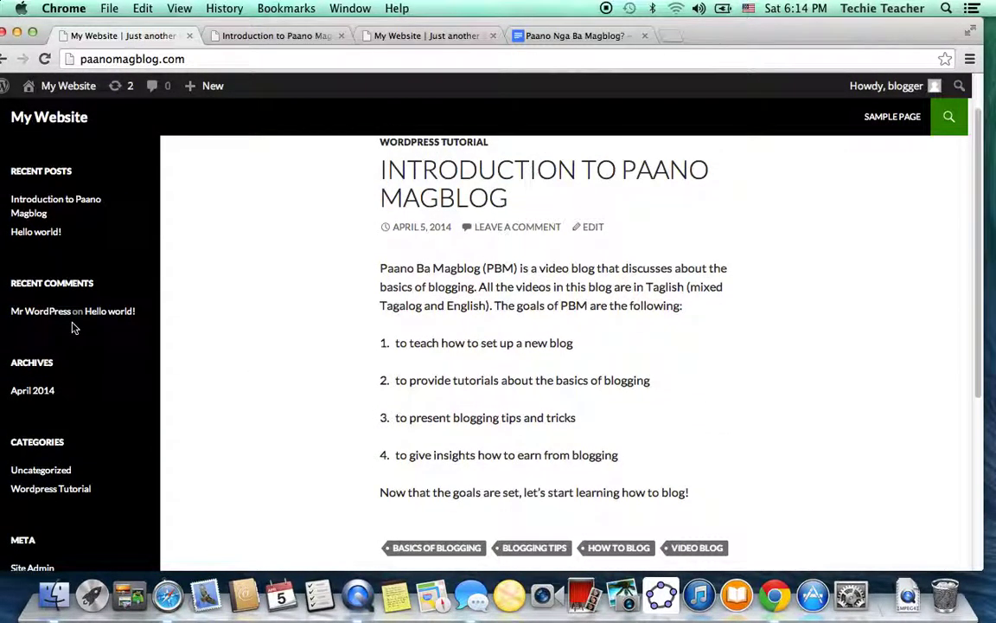
Step: Go back through the dashboard to the list of all posts and move the "Hello world!" post to the trash
{"action": "mouse_move", "coordinate": [52, 86]}
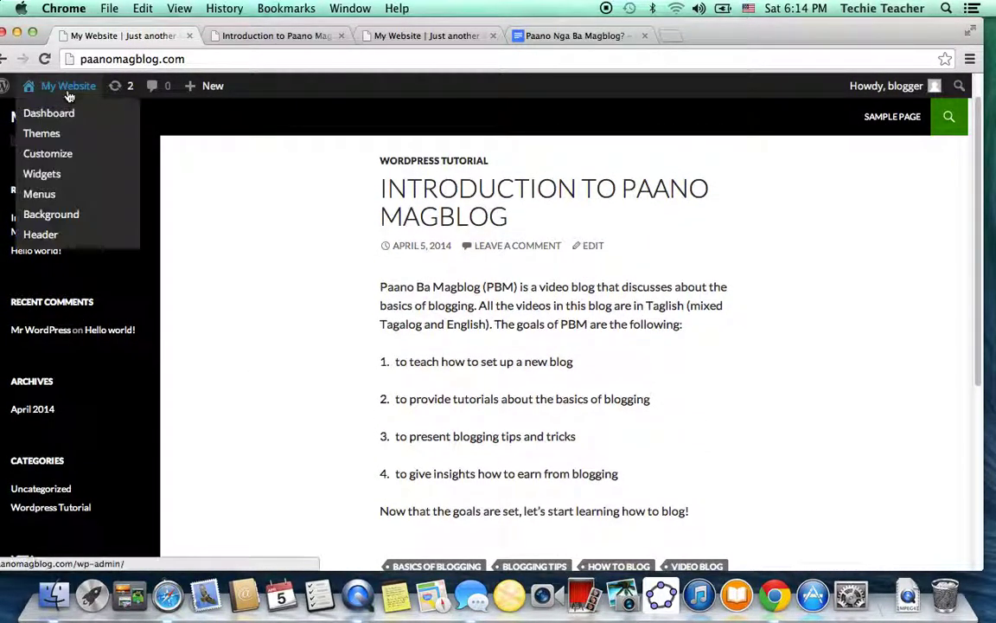
{"action": "left_click", "coordinate": [58, 114]}
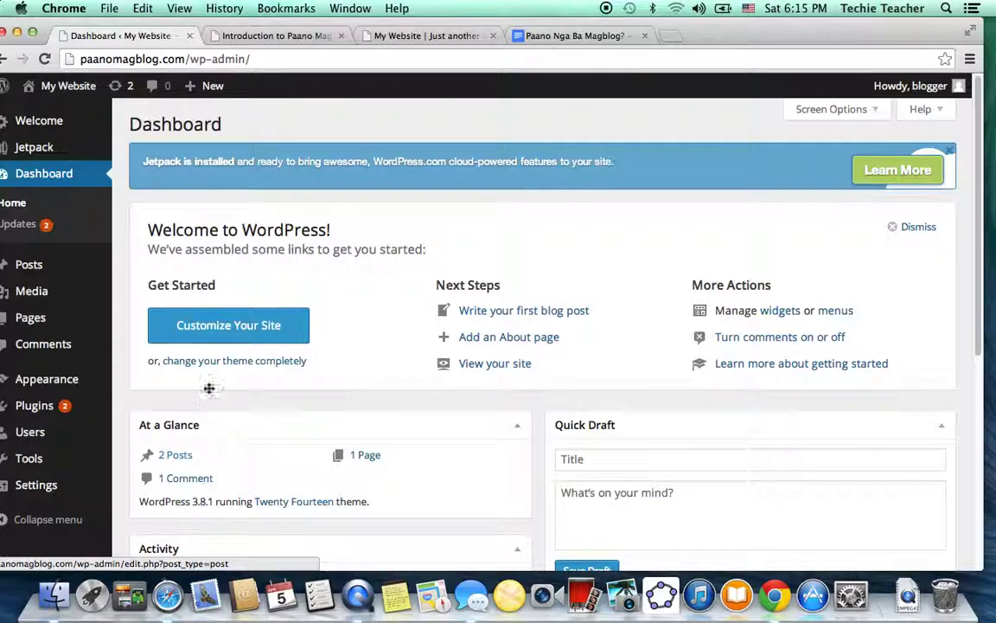
{"action": "mouse_move", "coordinate": [108, 266]}
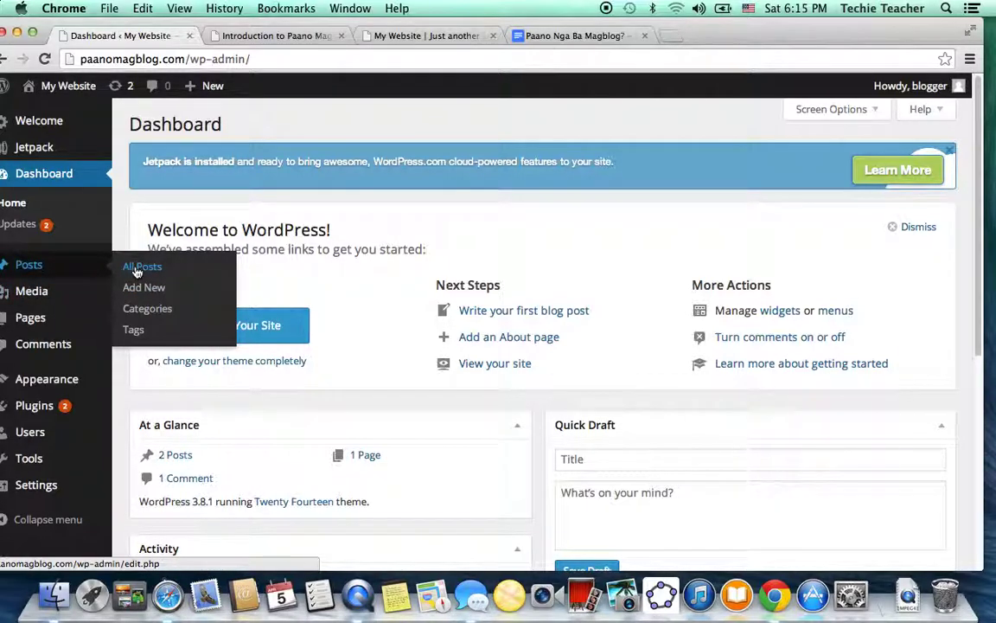
{"action": "left_click", "coordinate": [147, 268]}
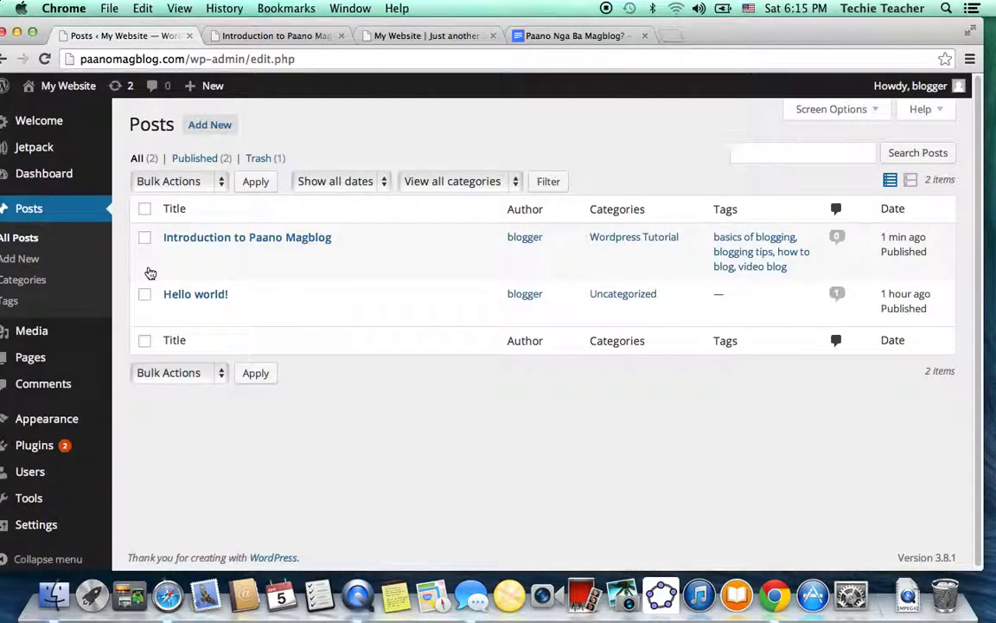
{"action": "mouse_move", "coordinate": [714, 28]}
{"action": "left_mouse_down"}
{"action": "mouse_move", "coordinate": [735, 28]}
{"action": "mouse_move", "coordinate": [727, 29]}
{"action": "left_mouse_up"}
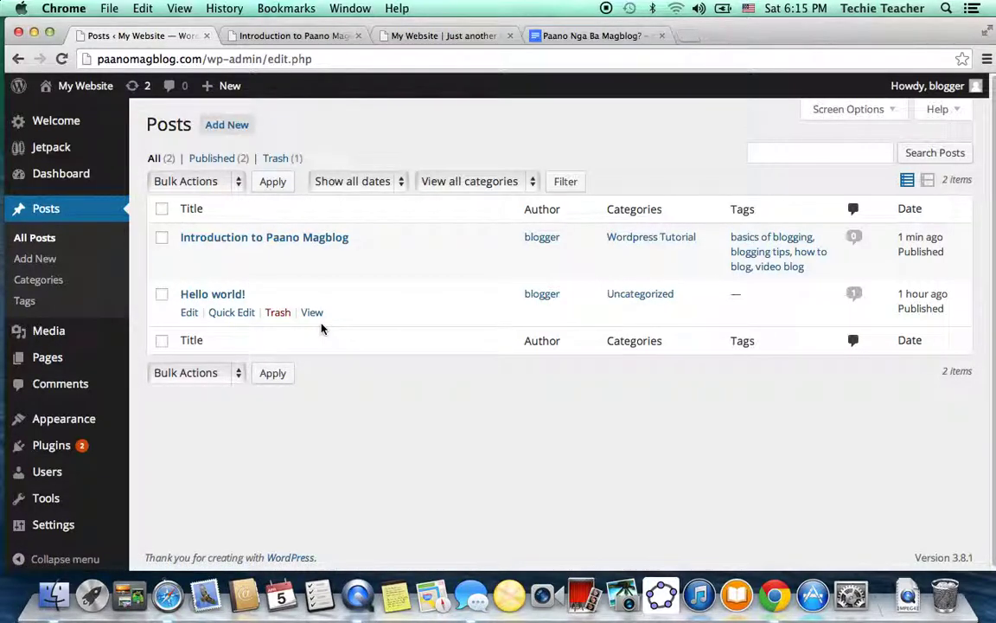
{"action": "left_click", "coordinate": [279, 314]}
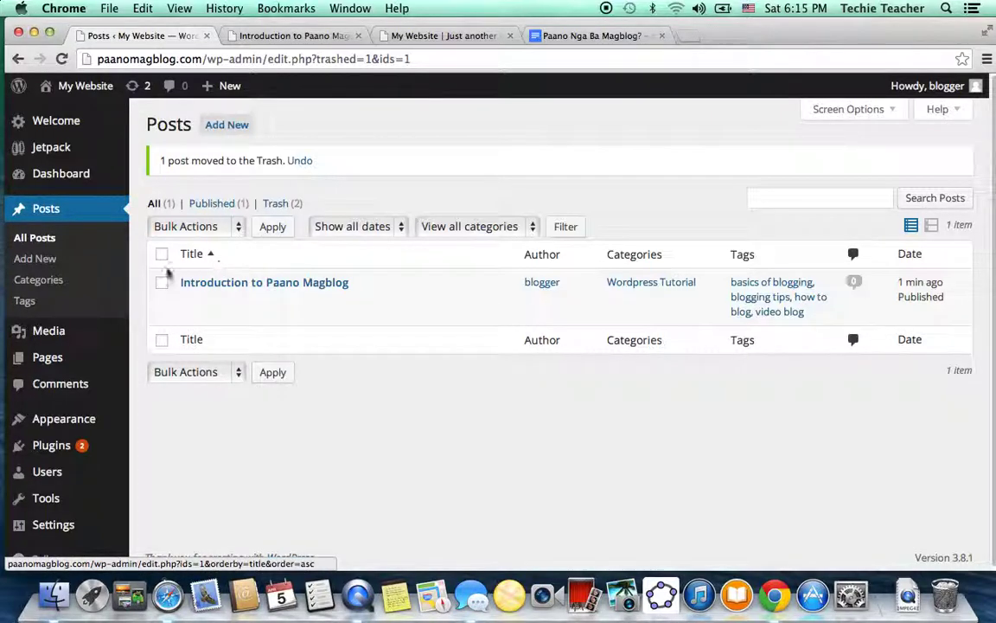
{"action": "left_click", "coordinate": [86, 240]}
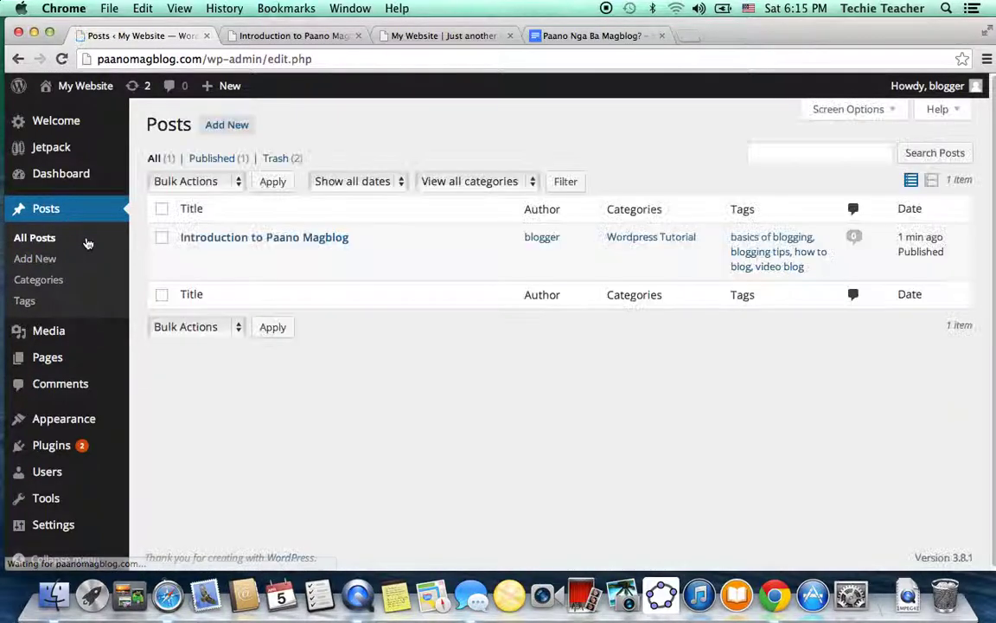
Step: Visit the live site again from the dashboard and check which posts the home page shows
{"action": "mouse_move", "coordinate": [98, 176]}
{"action": "left_click", "coordinate": [155, 176]}
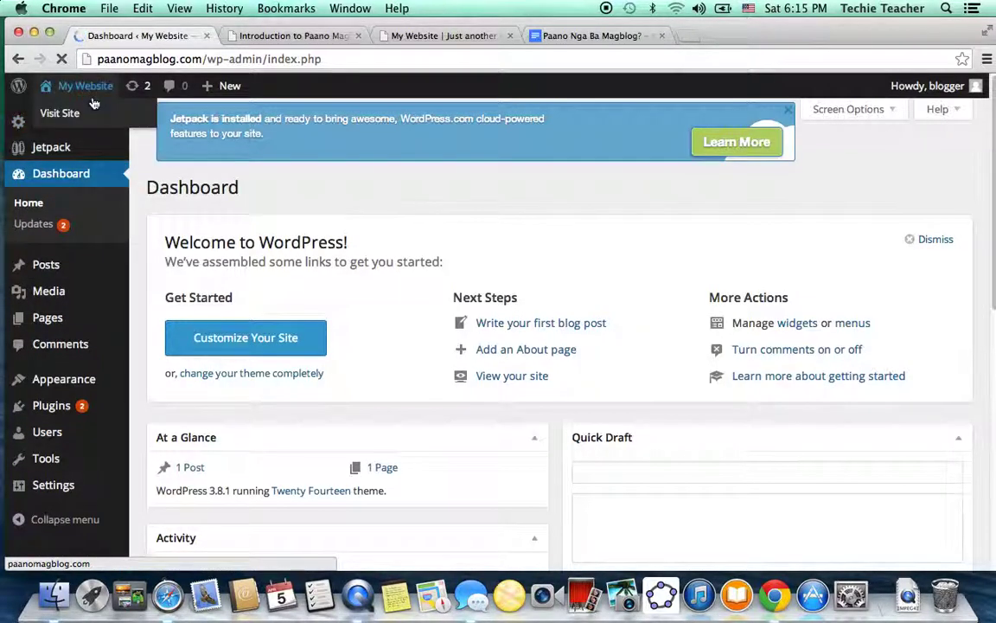
{"action": "mouse_move", "coordinate": [95, 97]}
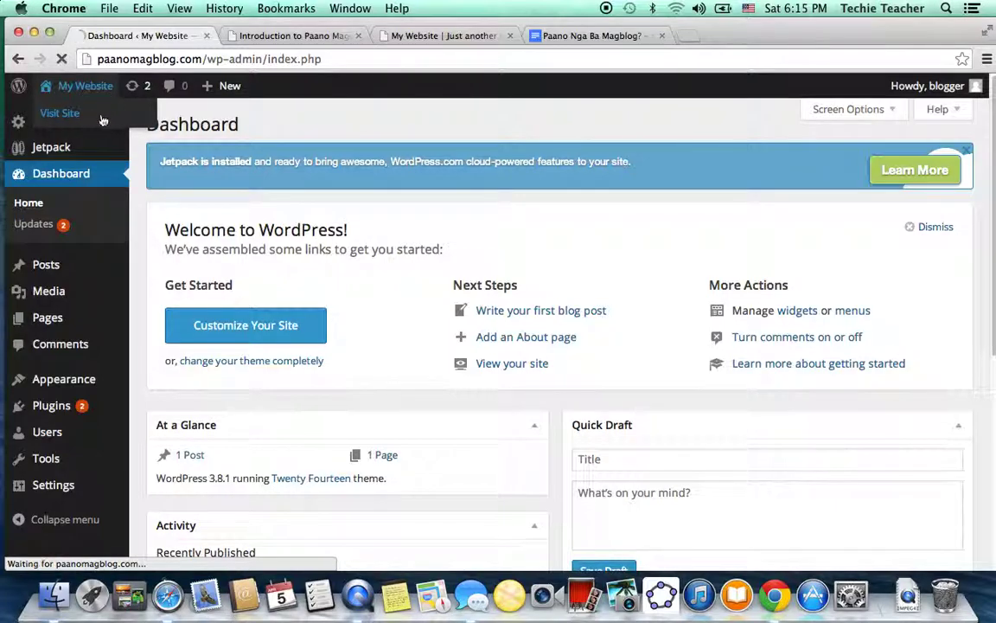
{"action": "left_click", "coordinate": [86, 113]}
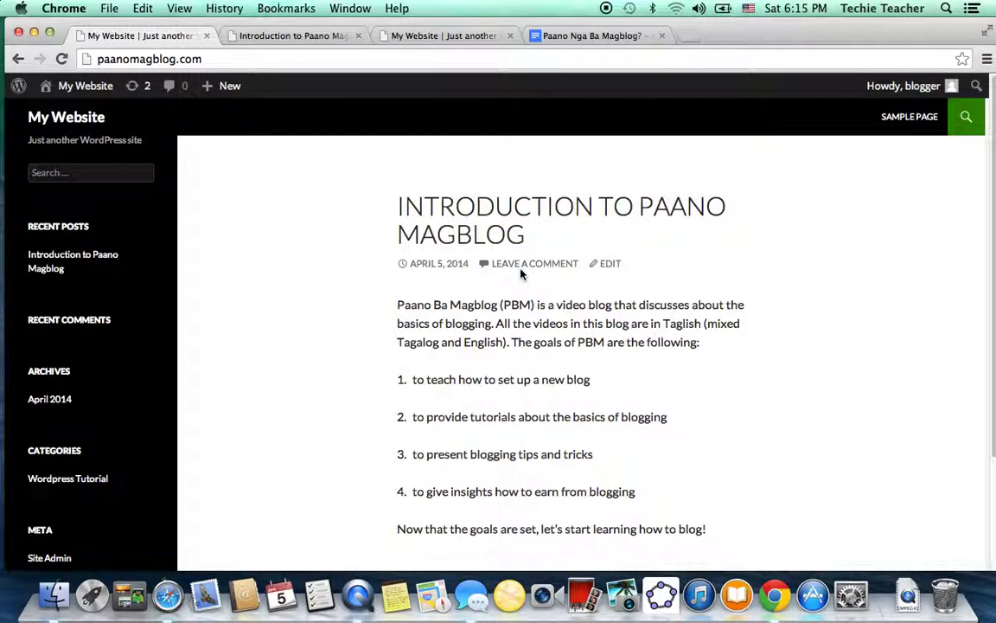
{"action": "scroll", "coordinate": [677, 264], "scroll_direction": "down", "scroll_amount": 3}
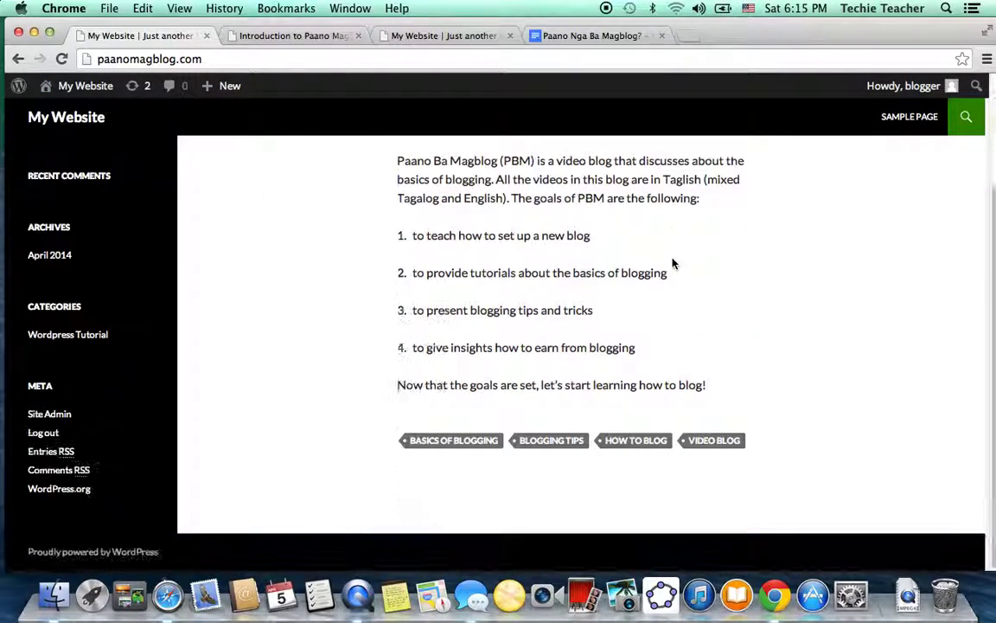
{"action": "scroll", "coordinate": [674, 264], "scroll_direction": "up", "scroll_amount": 3}
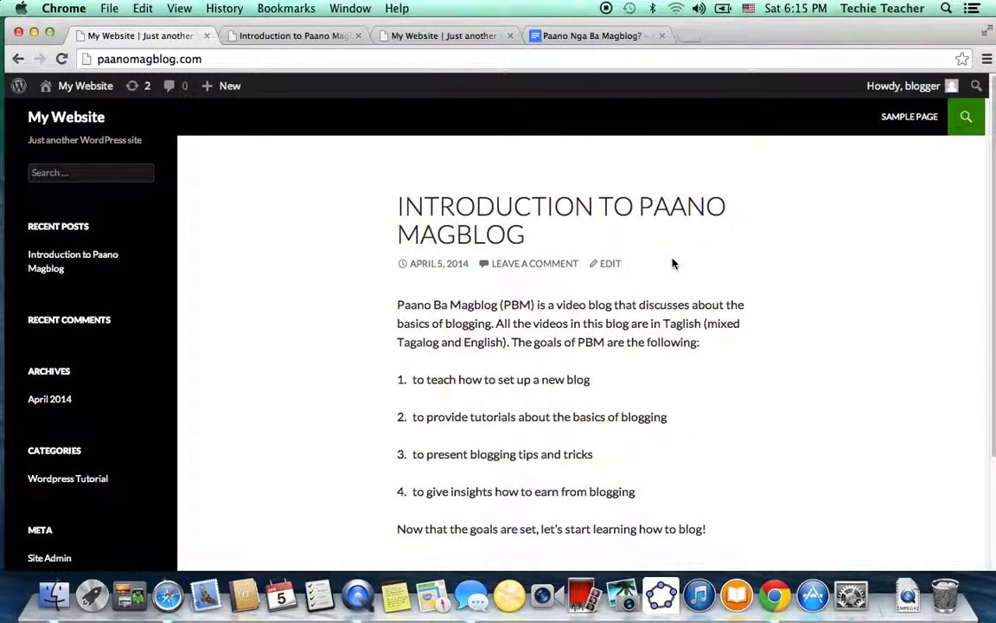